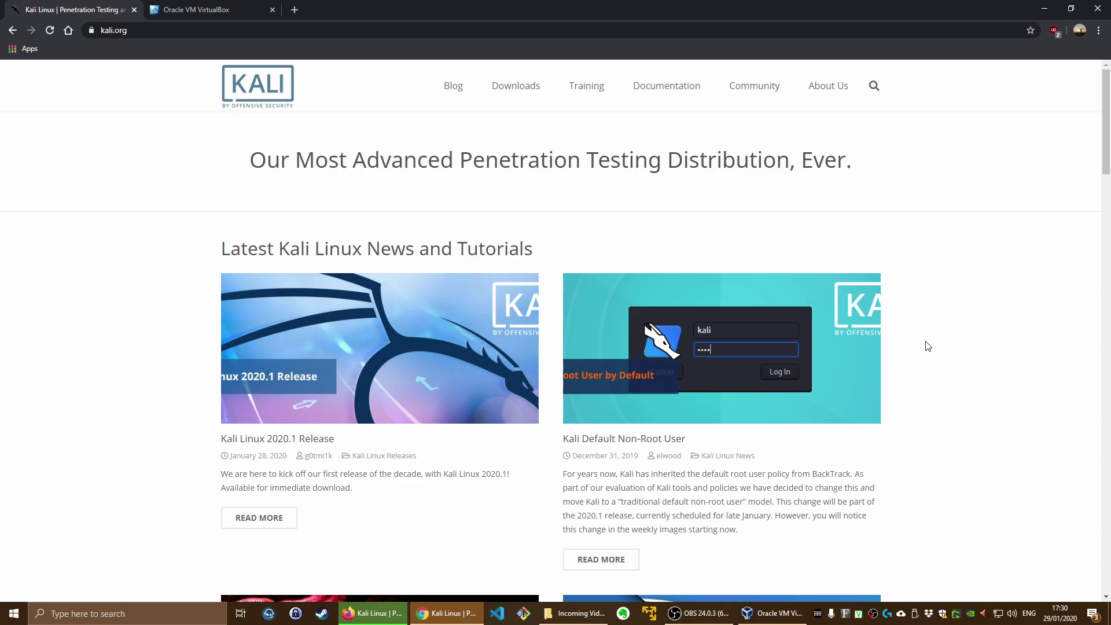
# - Open VirtualBox's downloads page and examine the Windows hosts package and the 6.1.2 Extension Pack link for all supported platforms
pyautogui.click(185, 9)
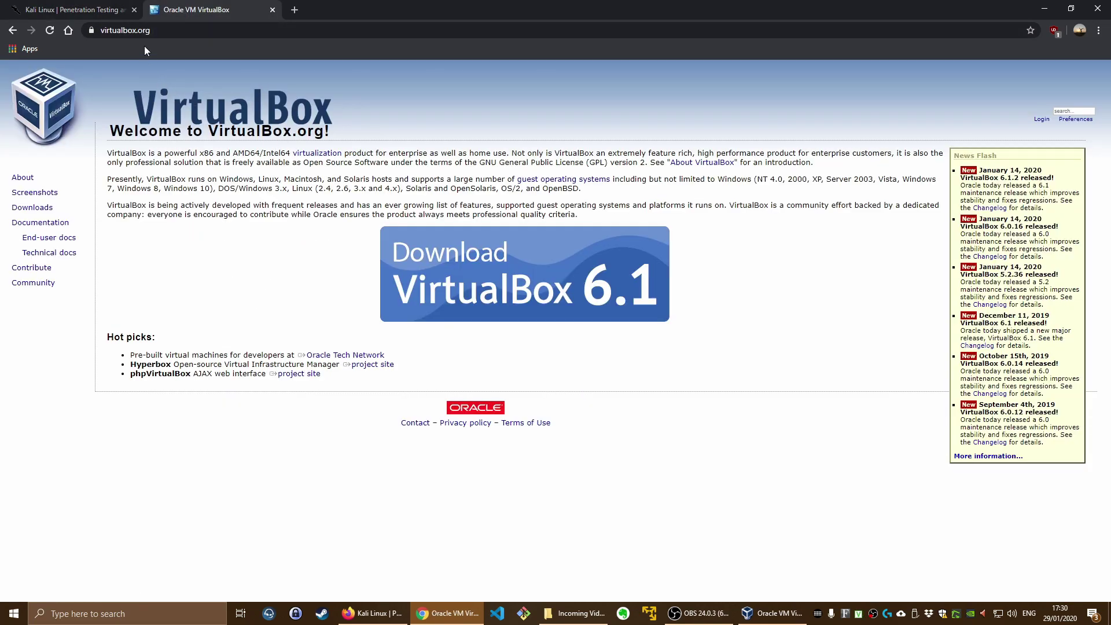
pyautogui.click(32, 208)
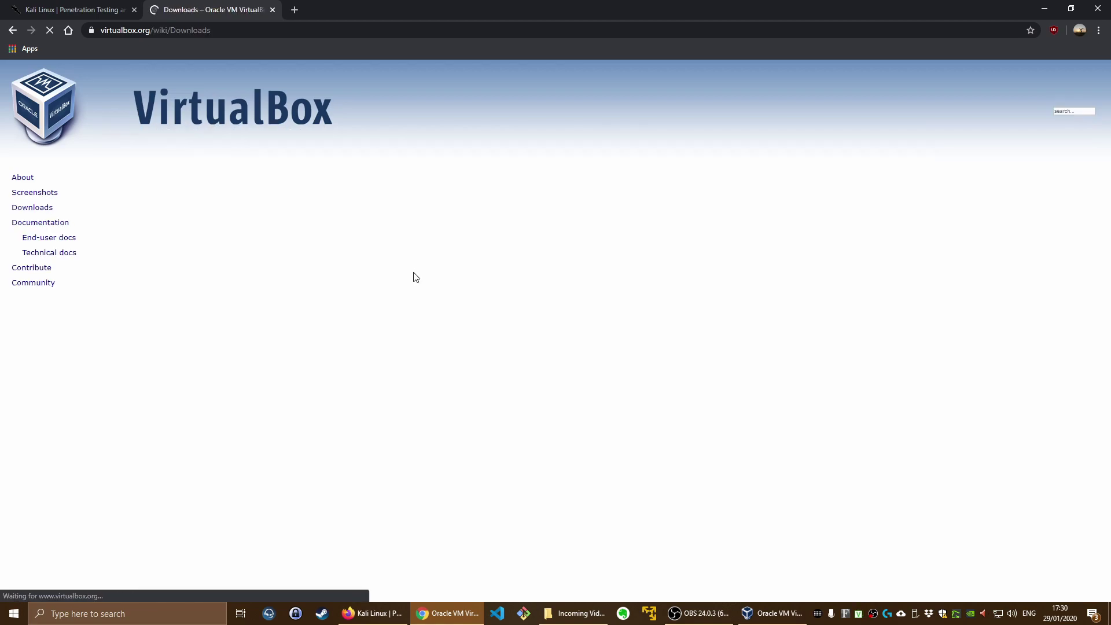
pyautogui.click(168, 266)
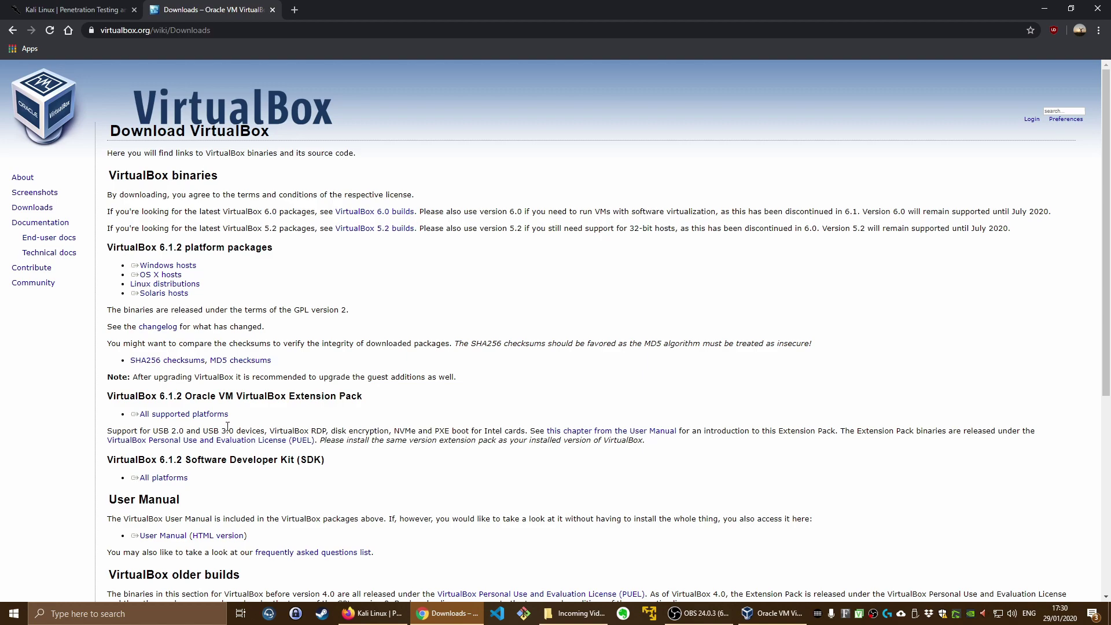
pyautogui.doubleClick(132, 396)
pyautogui.click(216, 396)
pyautogui.tripleClick(174, 414)
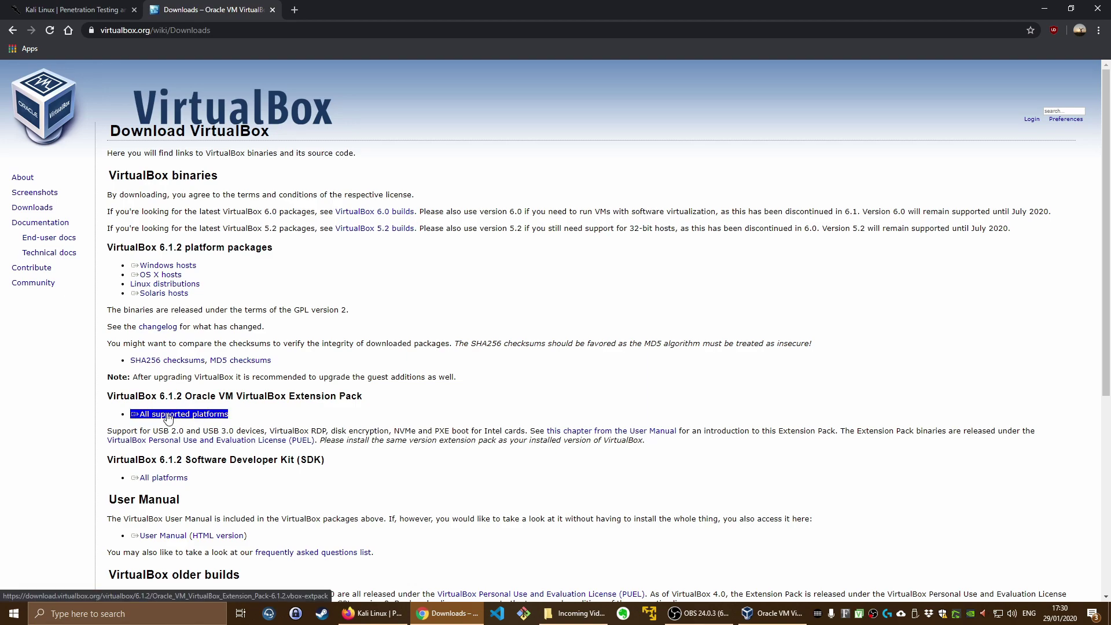
pyautogui.click(184, 417)
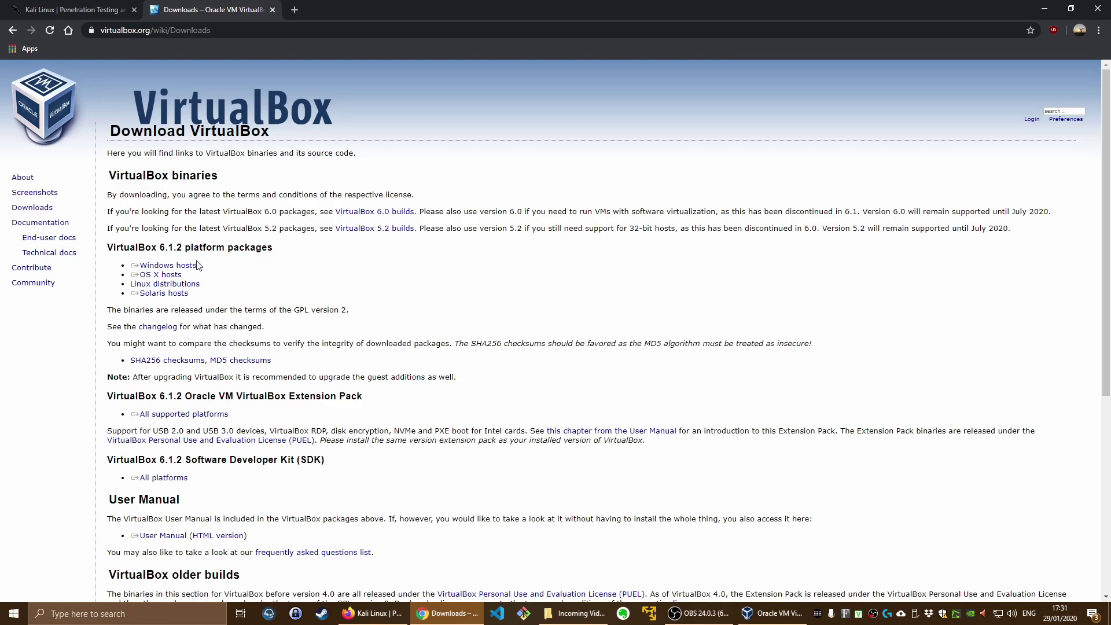
pyautogui.tripleClick(187, 417)
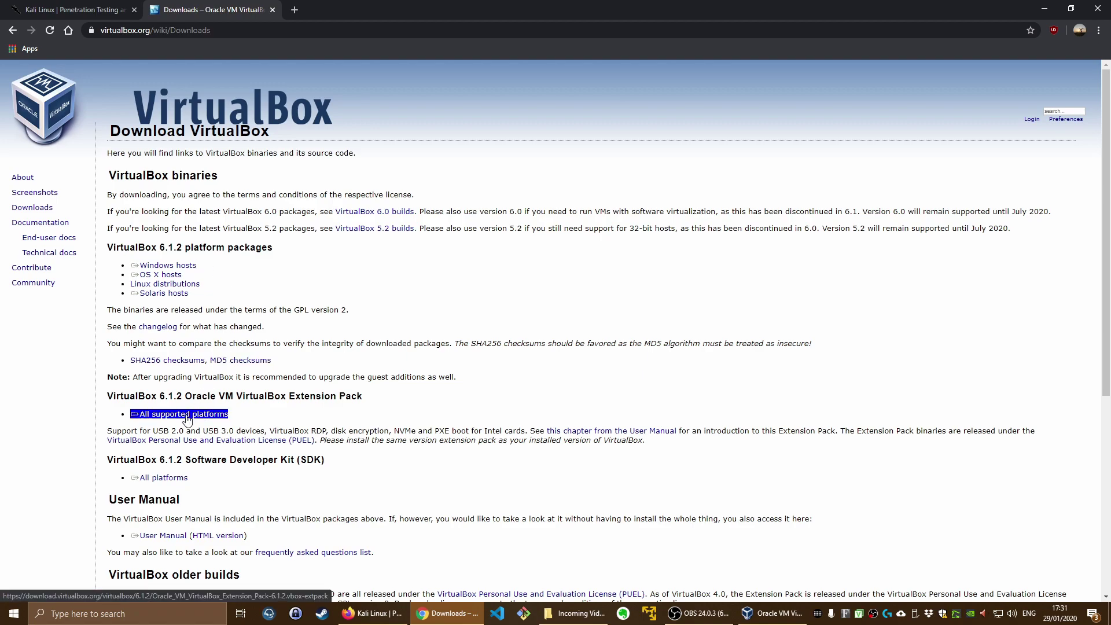
pyautogui.click(184, 421)
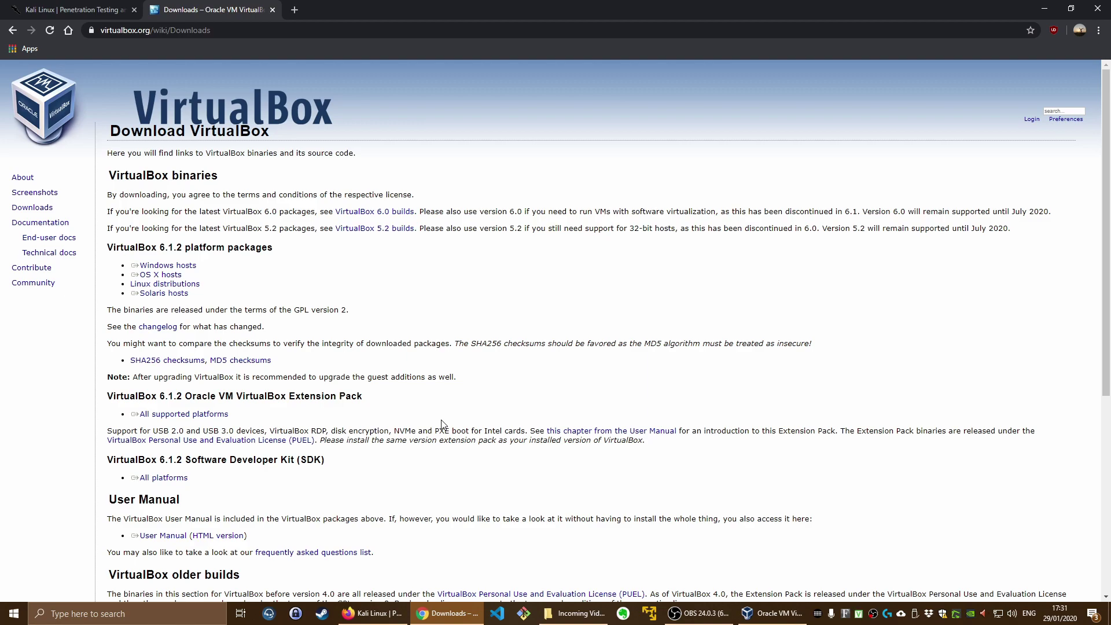
# - From the Kali site's downloads list, open the Offensive Security VM download page for Kali Linux 64-bit VirtualBox
pyautogui.click(87, 5)
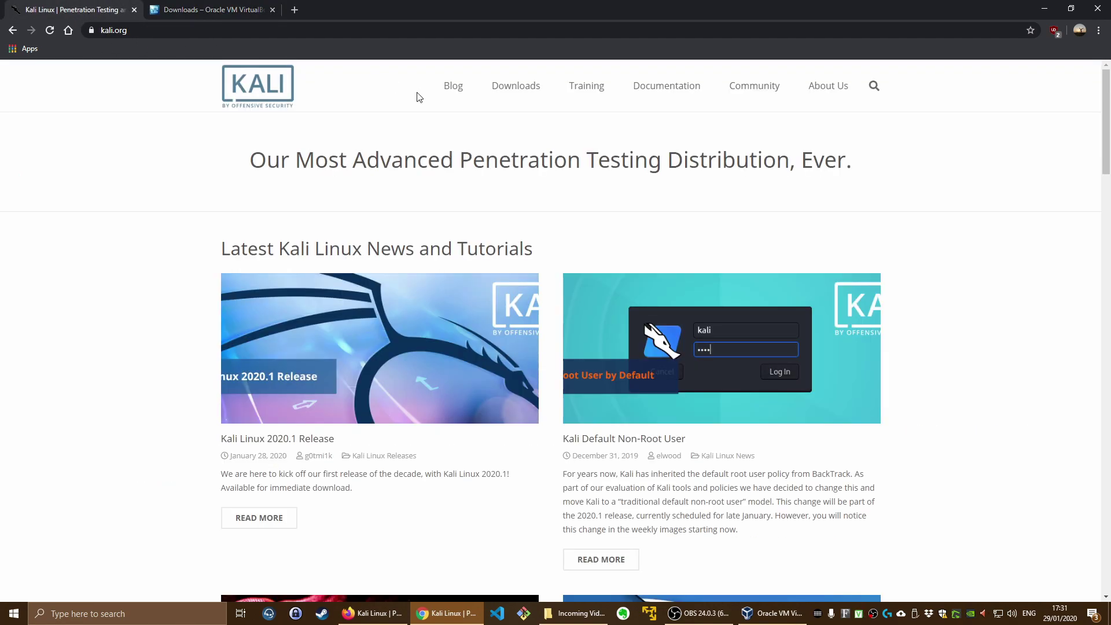
pyautogui.click(509, 89)
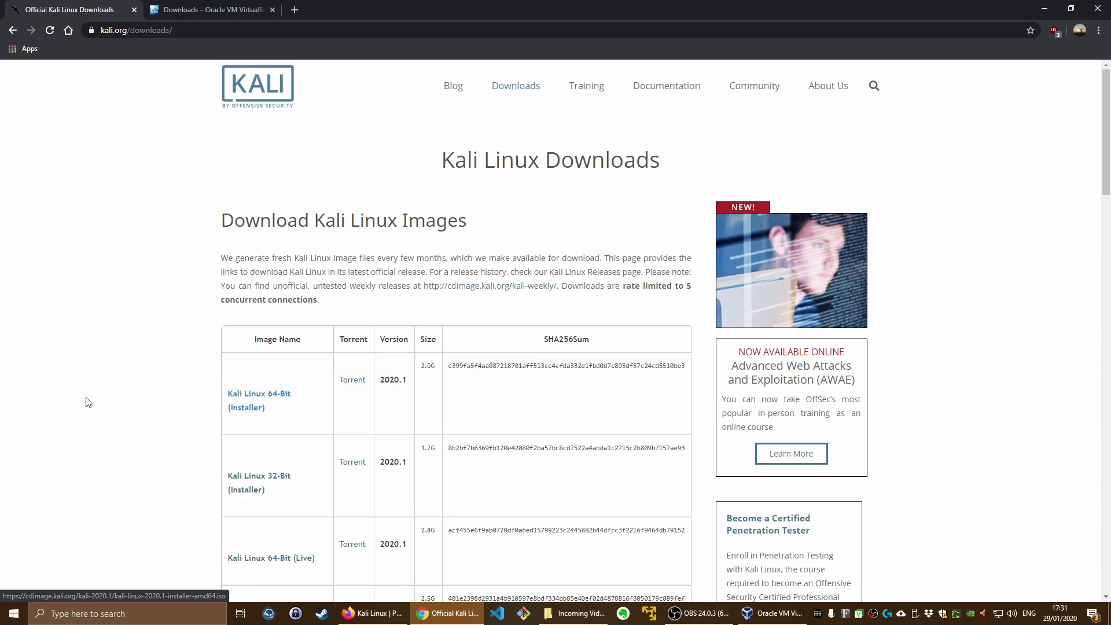
pyautogui.scroll(-2, 87, 402)
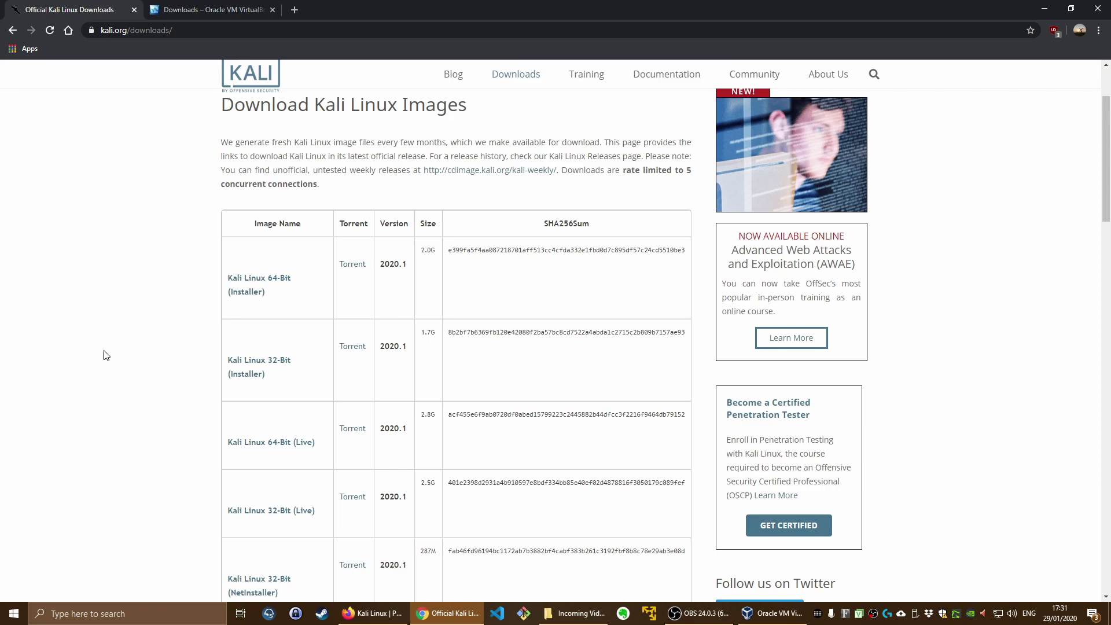
pyautogui.scroll(-8, 239, 300)
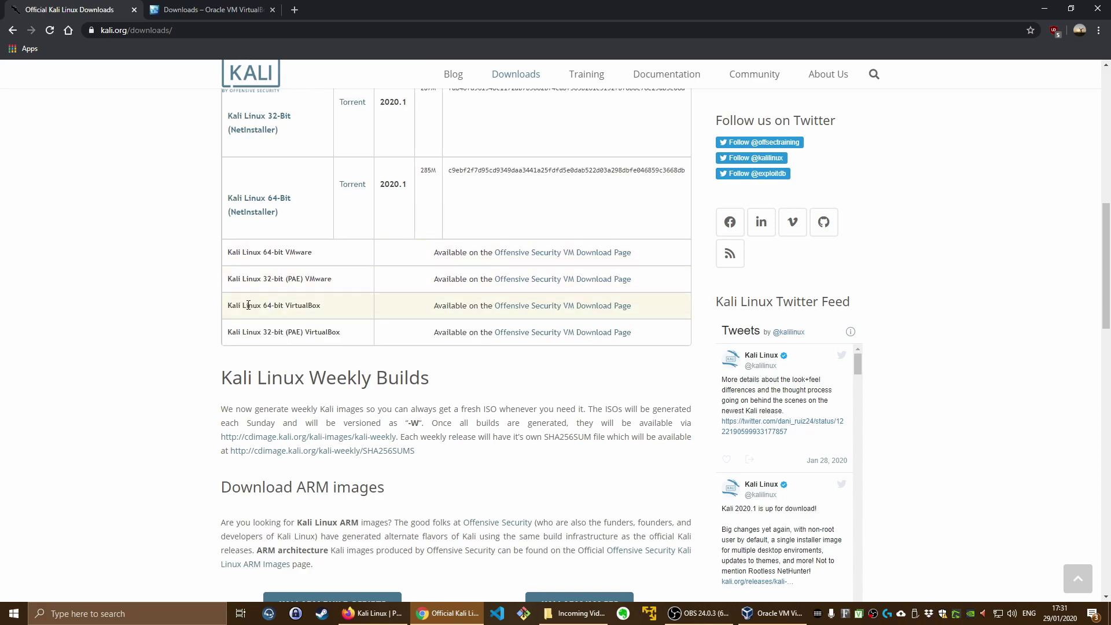
pyautogui.click(518, 307)
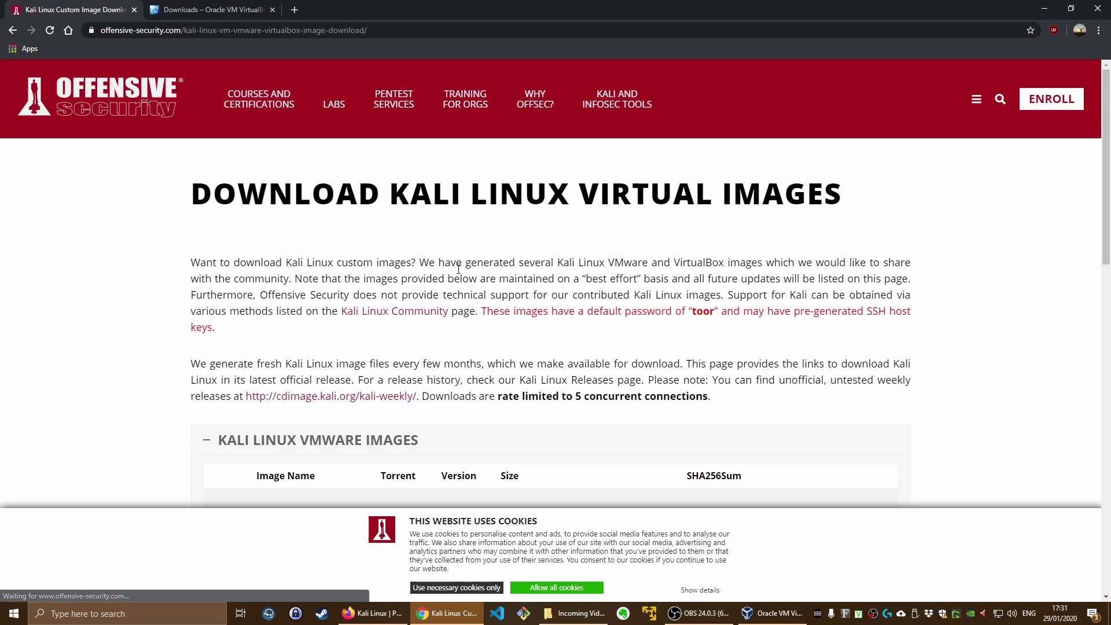
# - Expand the Kali Linux VirtualBox Images section on the virtual images download page
pyautogui.scroll(-7, 523, 274)
pyautogui.scroll(3, 523, 275)
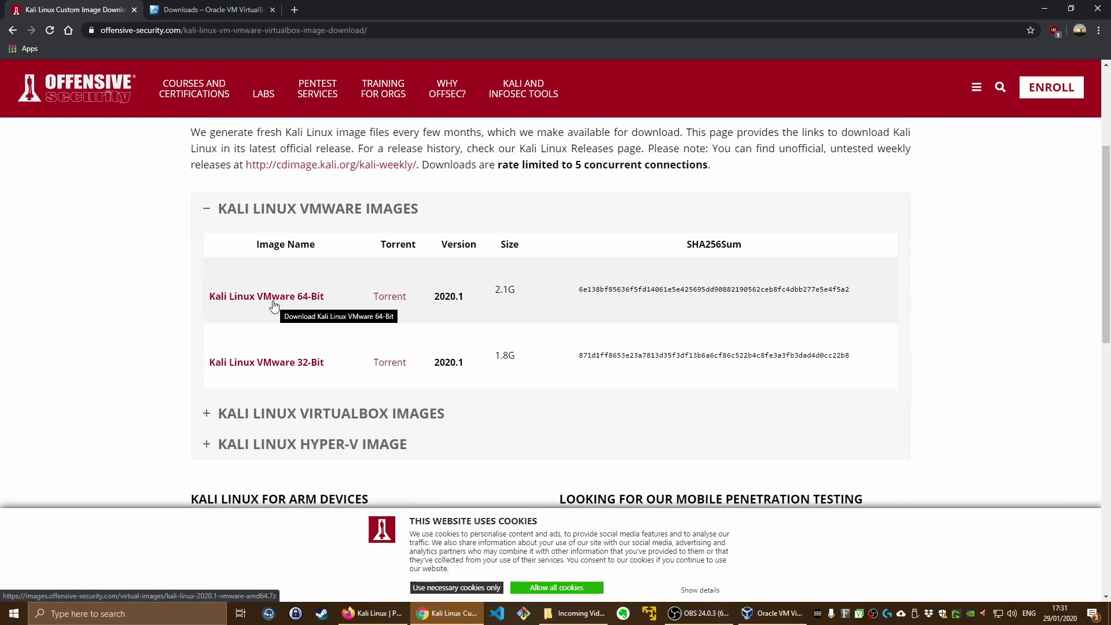
pyautogui.click(267, 422)
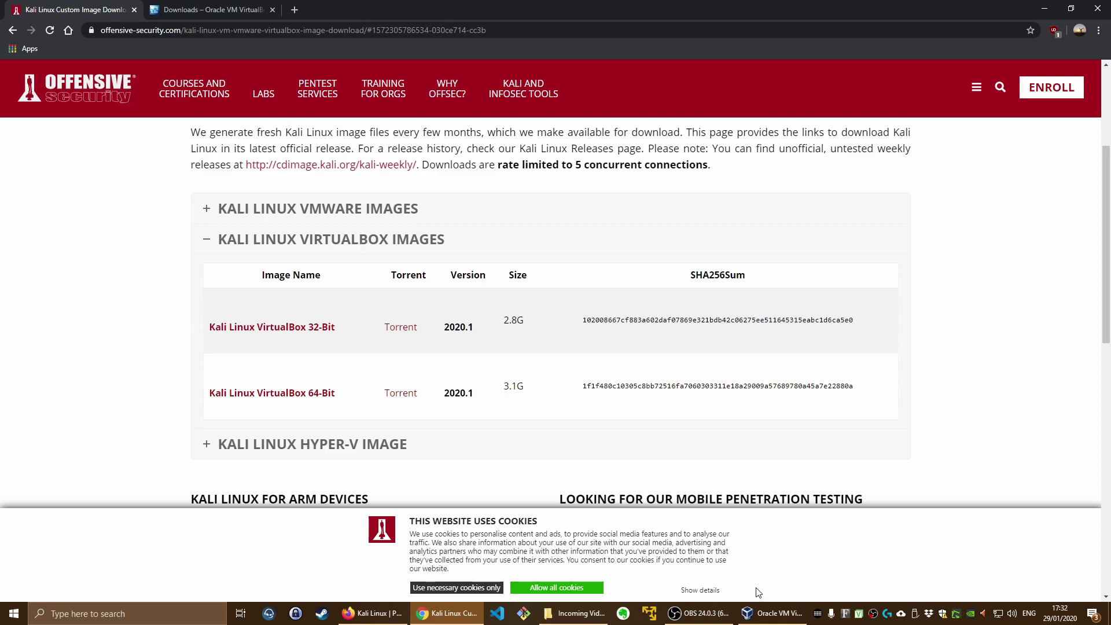
# - Switch to VirtualBox Manager, start an appliance import and choose kali-linux-2020.1-vbox-amd64.ova from the Downloads folder
pyautogui.moveTo(776, 612)
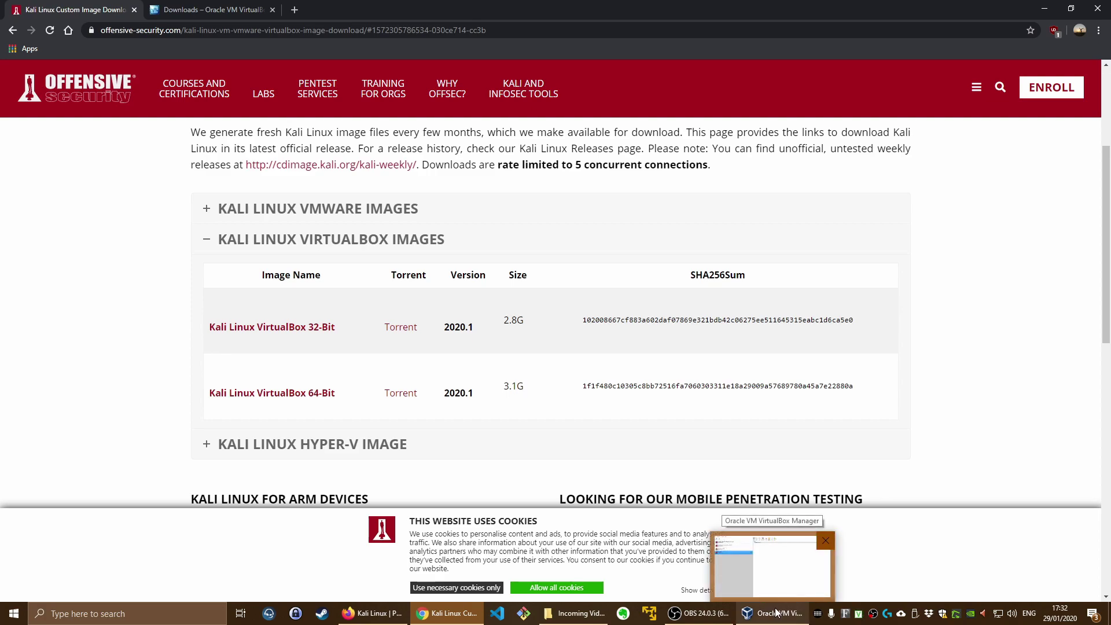
pyautogui.click(776, 613)
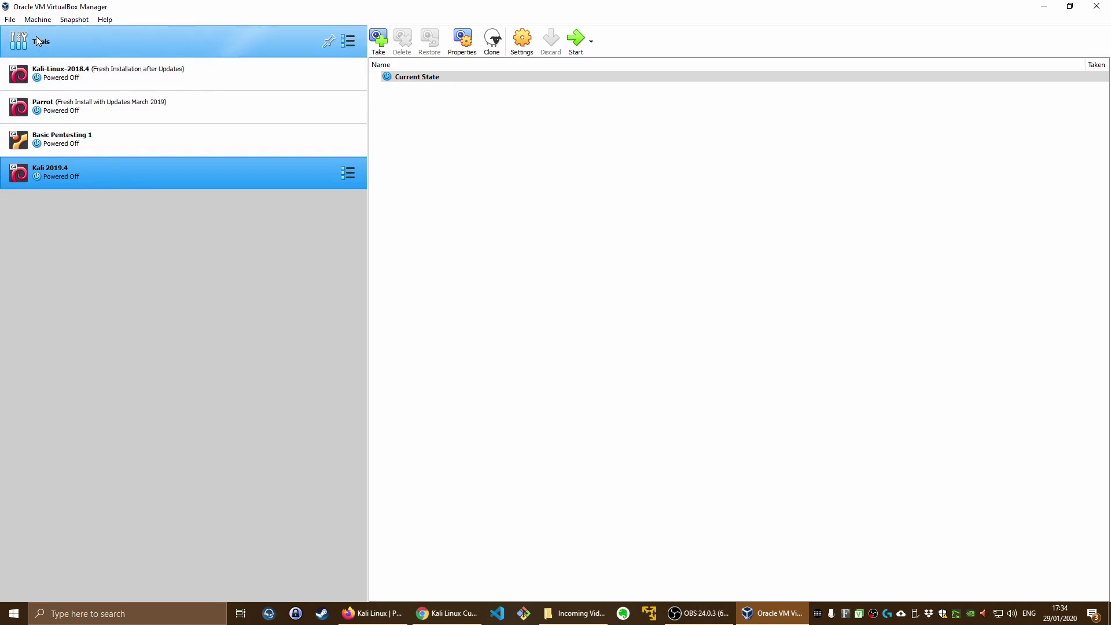
pyautogui.click(10, 21)
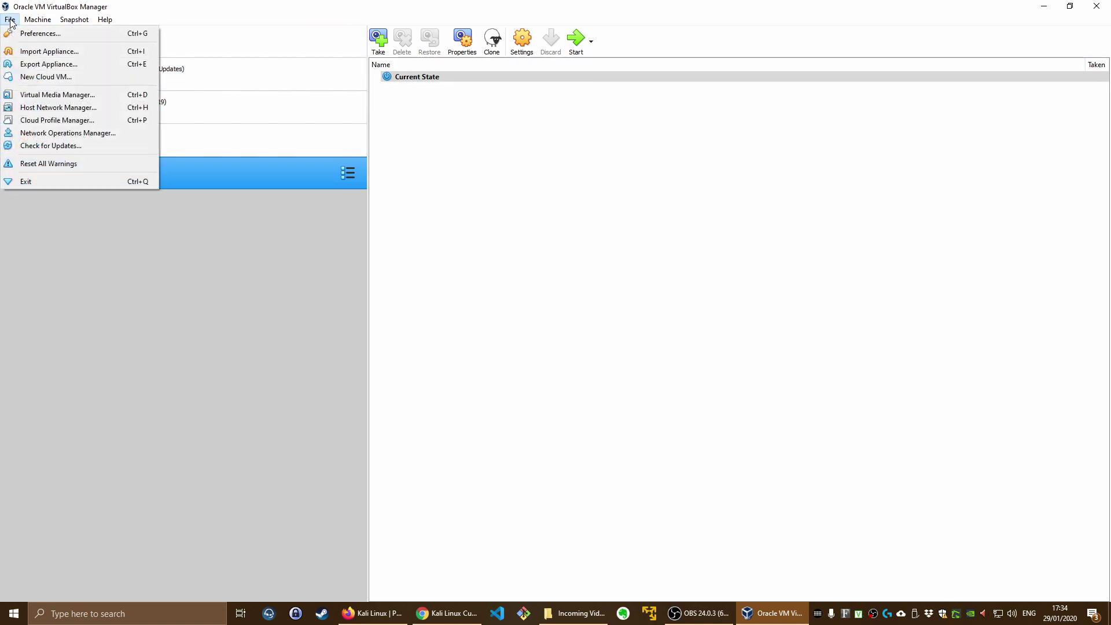
pyautogui.click(25, 53)
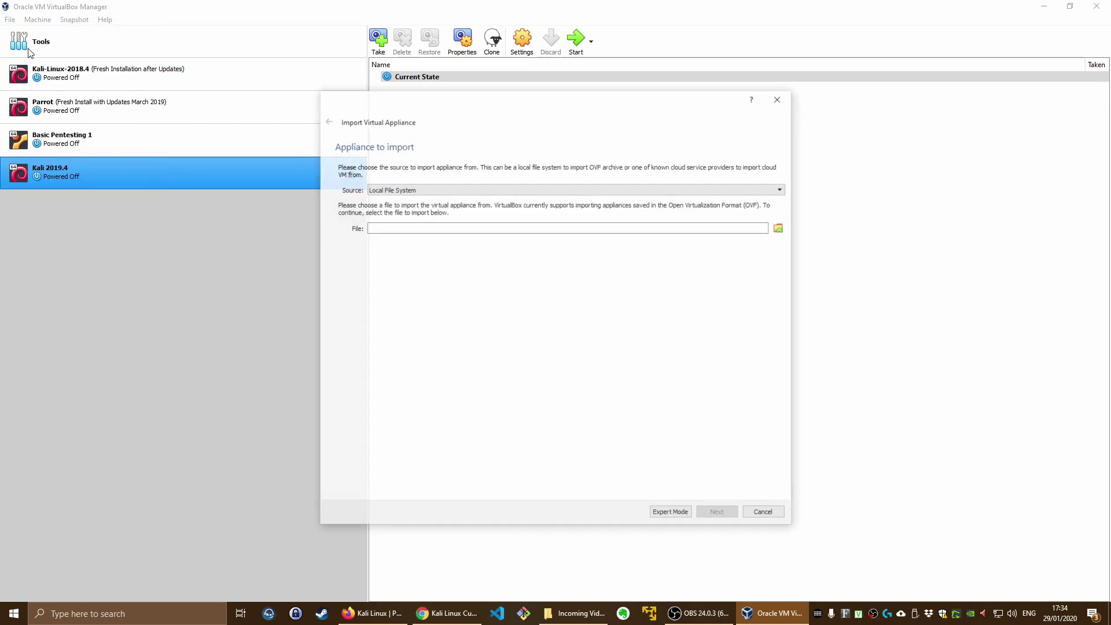
pyautogui.click(781, 228)
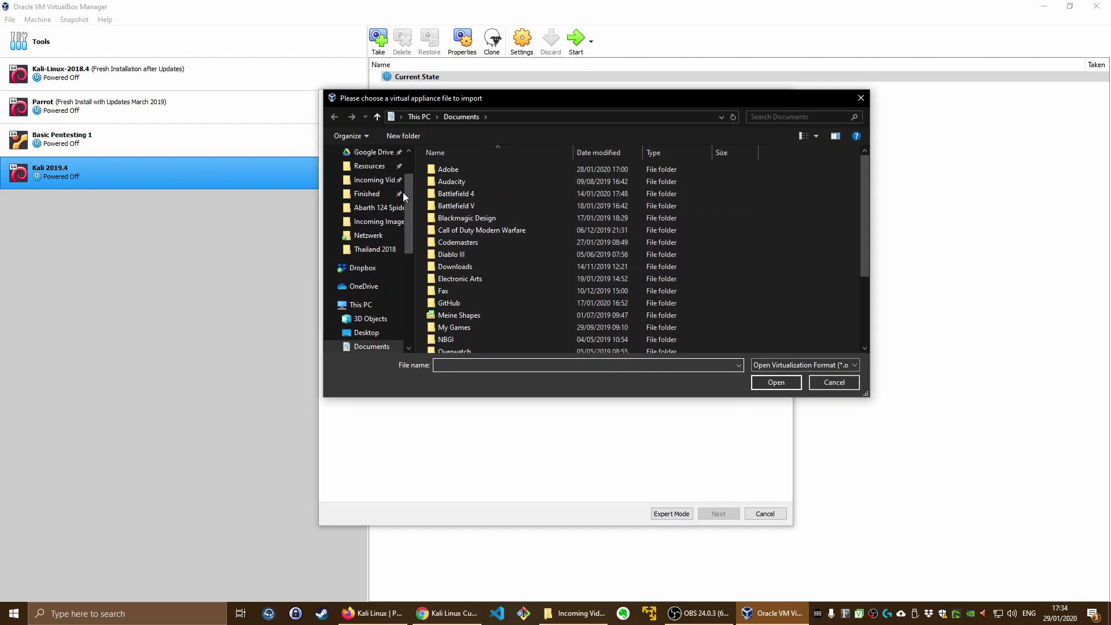
pyautogui.scroll(2, 370, 197)
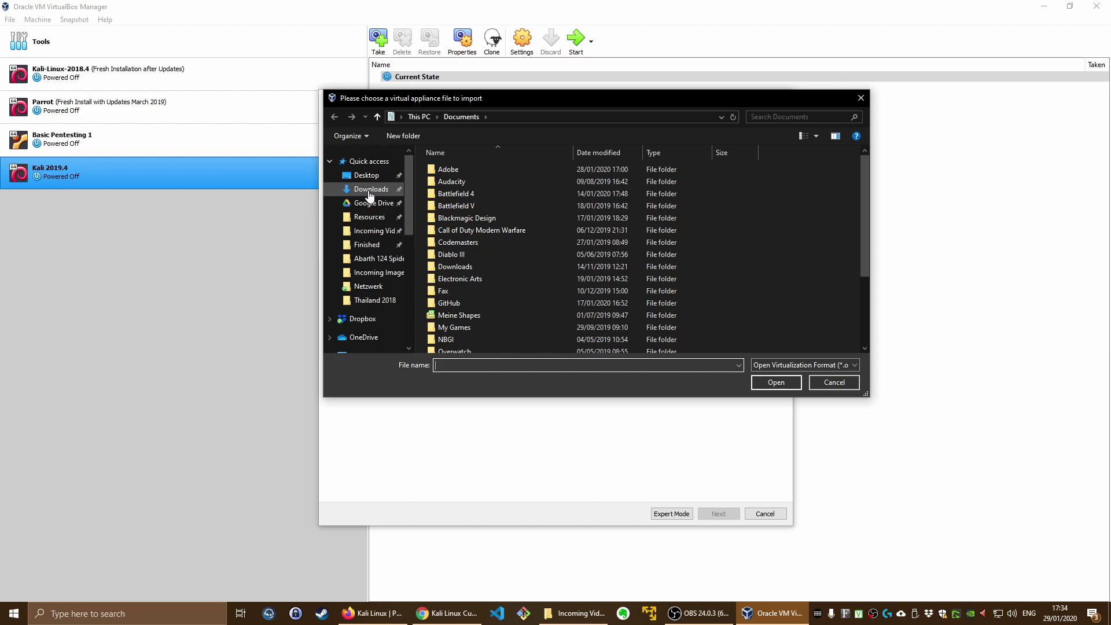
pyautogui.click(369, 191)
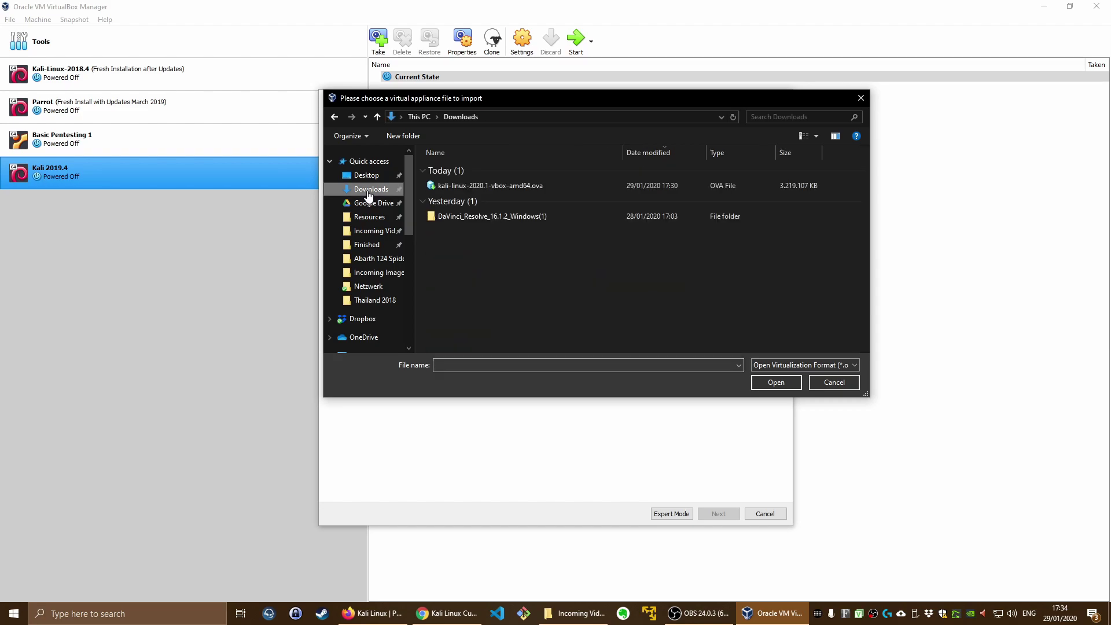
pyautogui.click(495, 187)
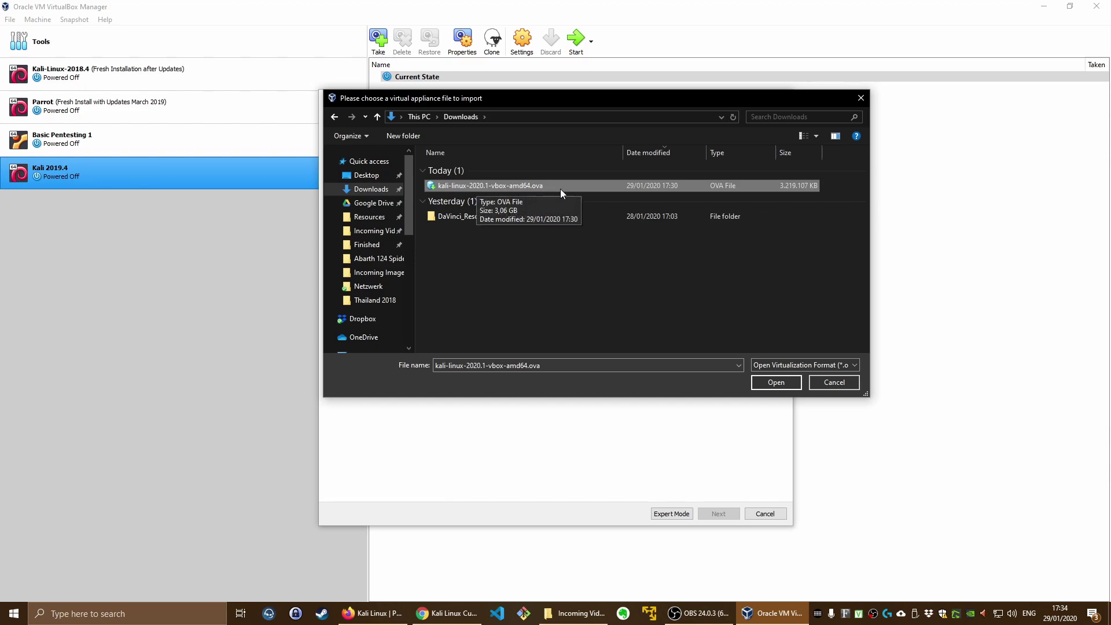
pyautogui.click(782, 383)
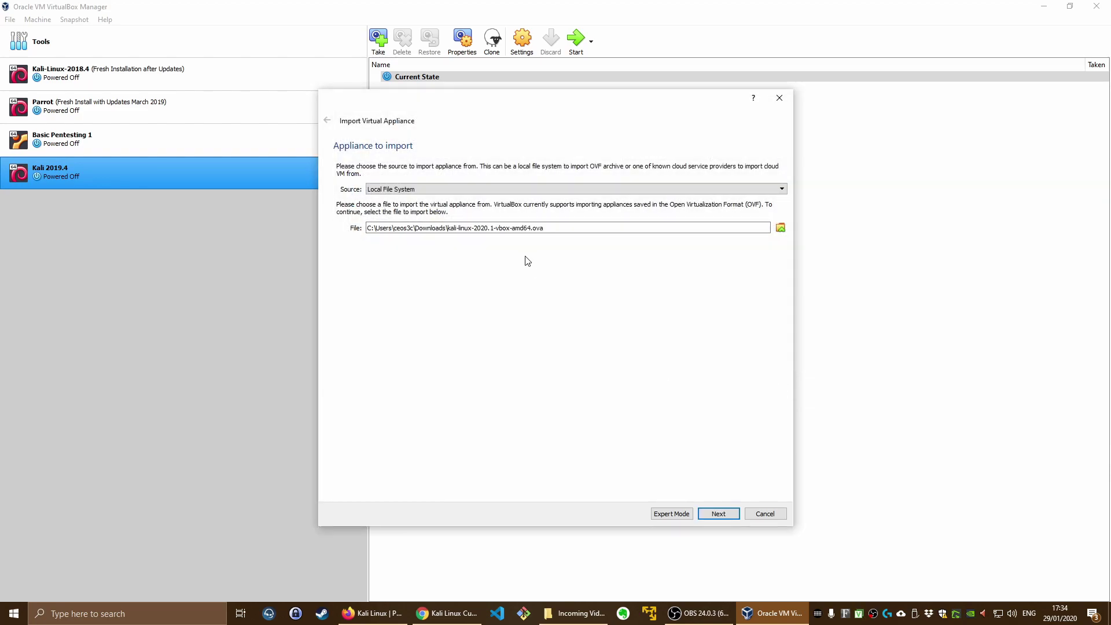
# - Review the appliance settings, import it with L:\Kali VirtualBox as the machine base folder, and agree to the software license
pyautogui.click(718, 514)
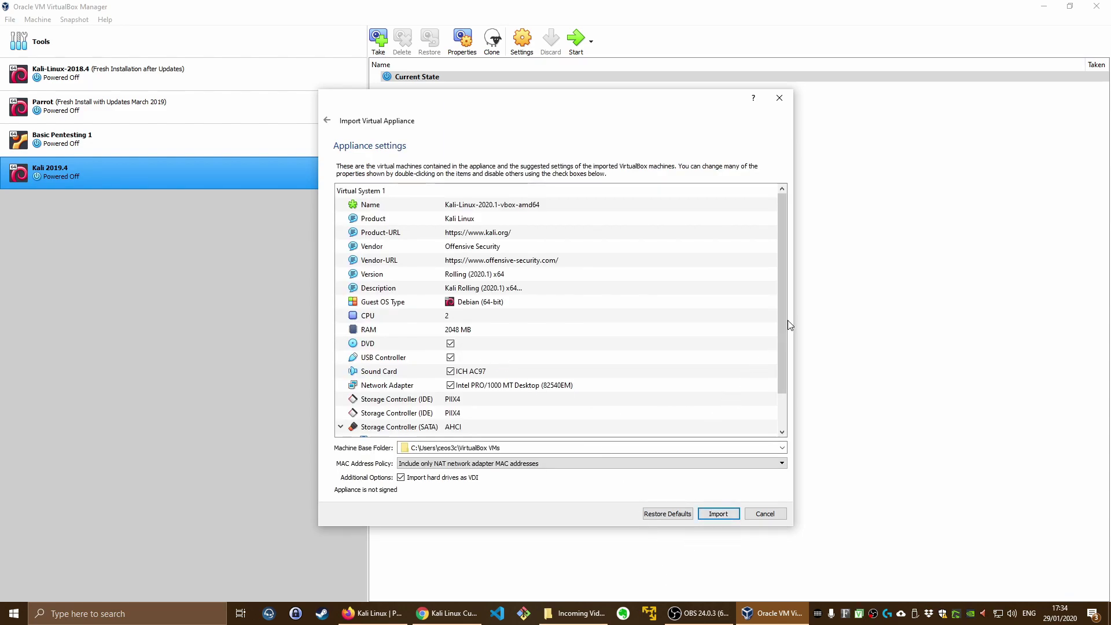
pyautogui.scroll(-1, 785, 320)
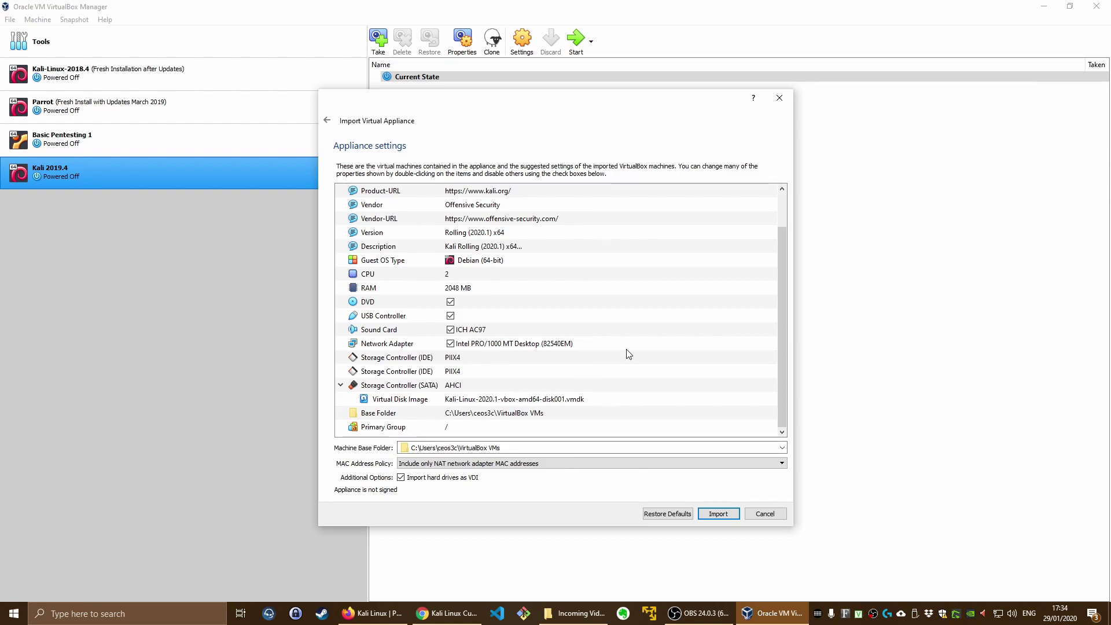
pyautogui.scroll(1, 785, 338)
pyautogui.scroll(-1, 787, 317)
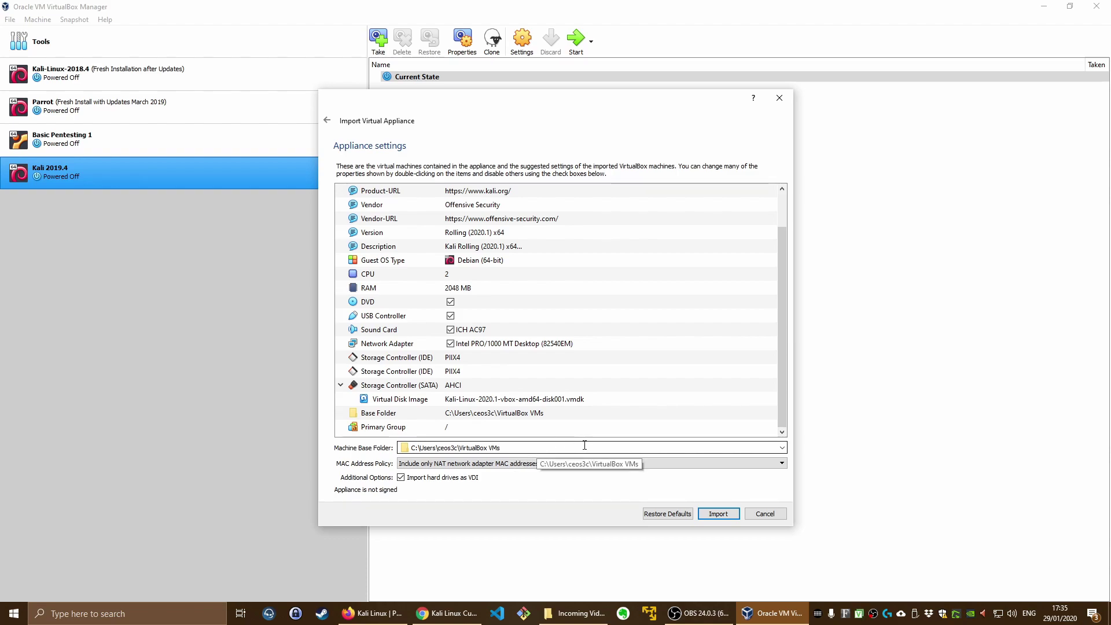
pyautogui.click(719, 514)
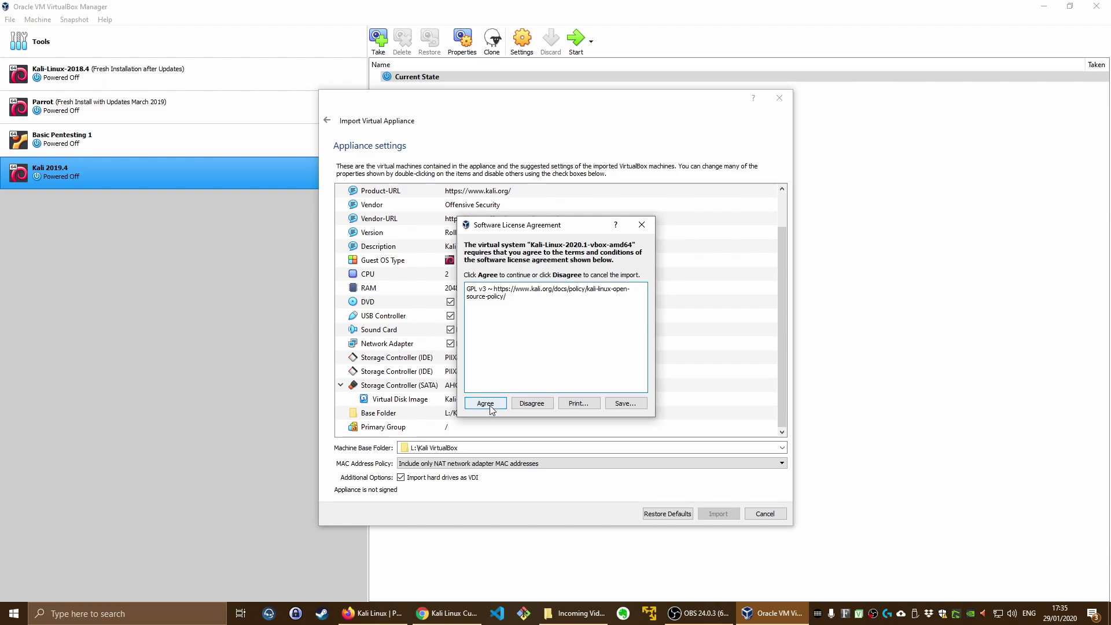
pyautogui.click(502, 399)
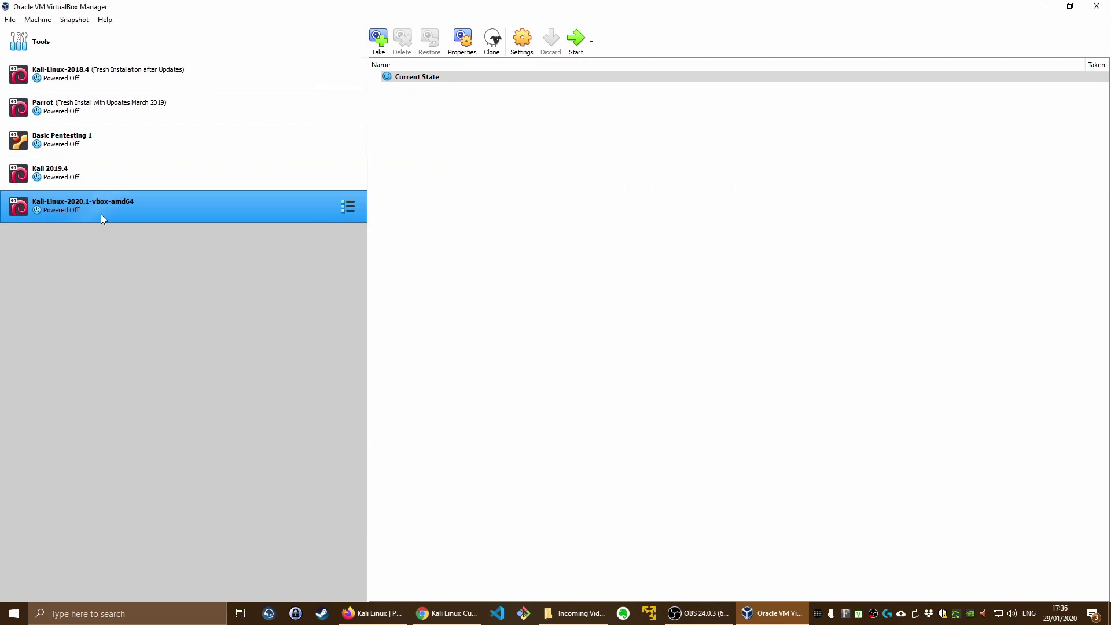
# - Open the settings of the imported Kali-Linux-2020.1-vbox-amd64 machine and change its name to Kali 2020.1
pyautogui.rightClick(93, 206)
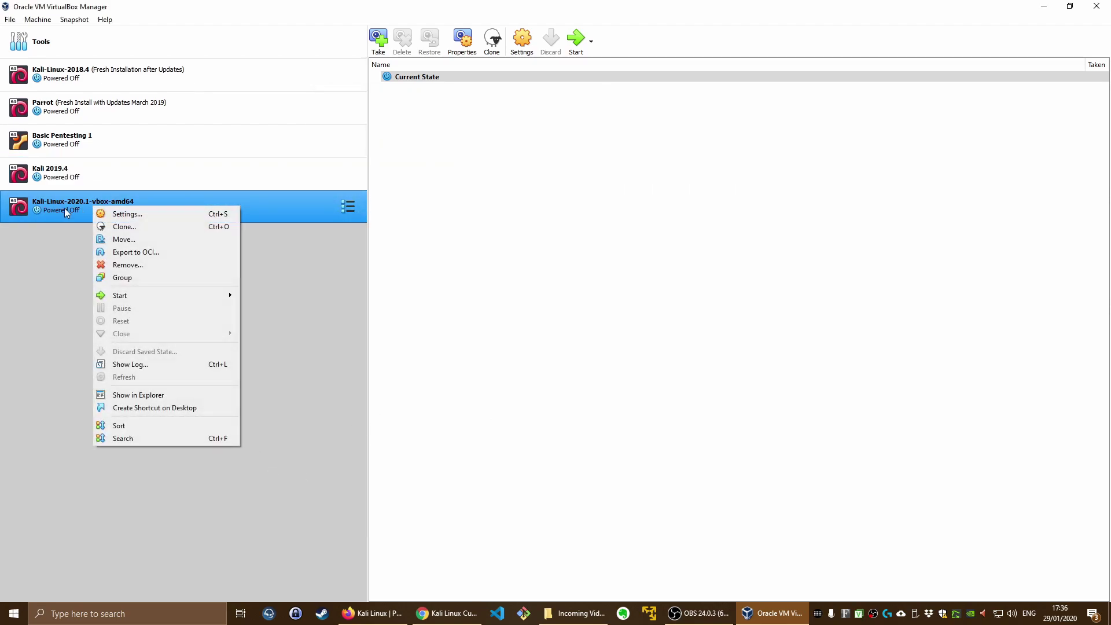
pyautogui.click(151, 215)
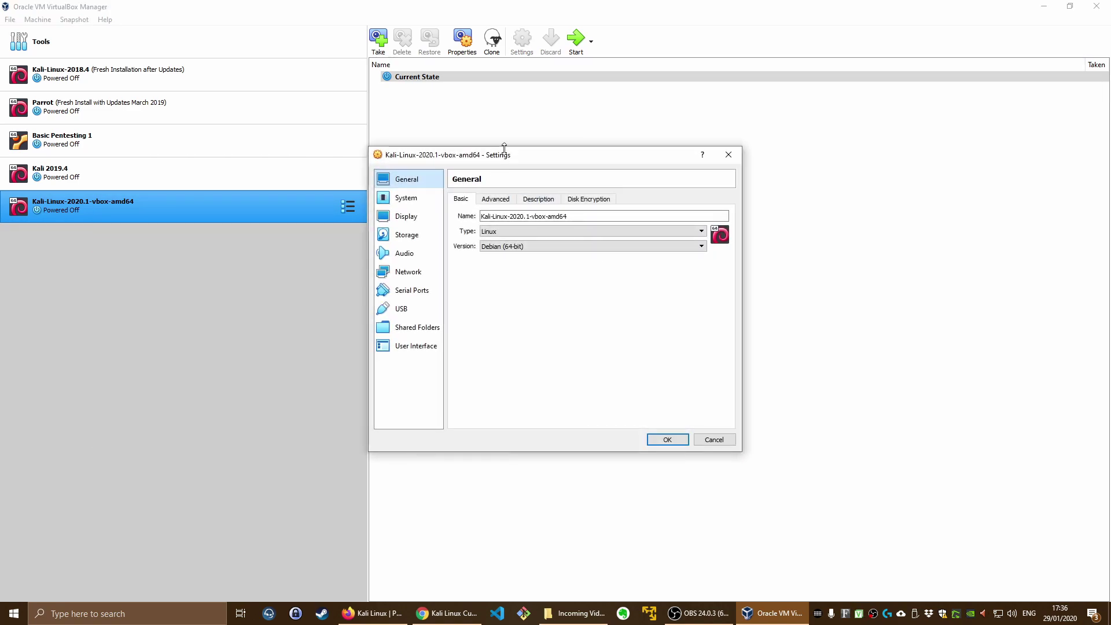
pyautogui.moveTo(498, 155); pyautogui.dragTo(556, 165)
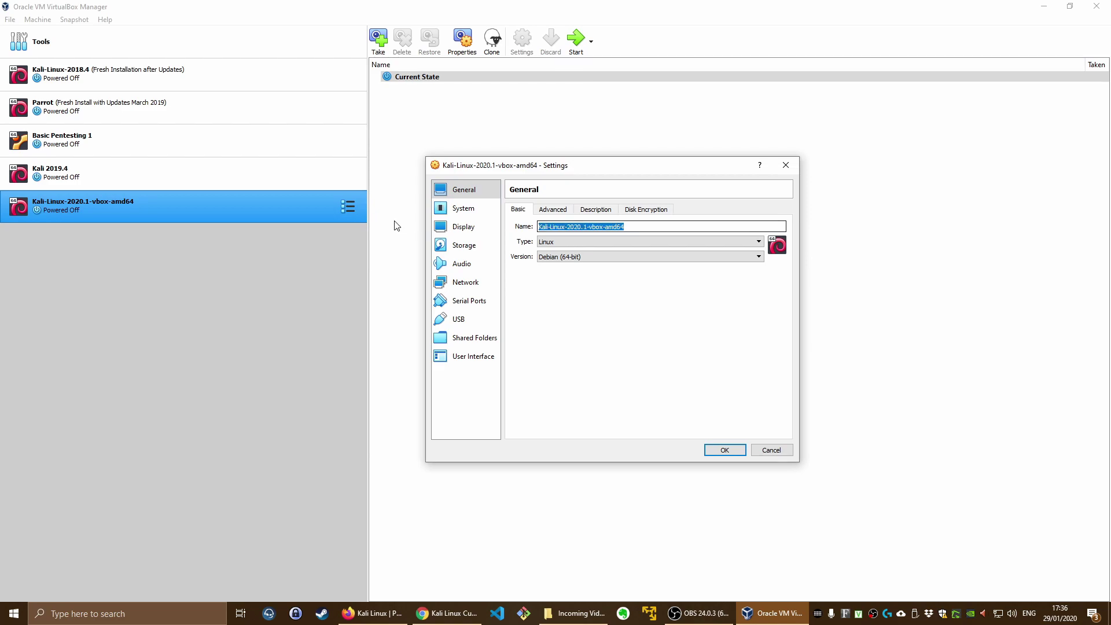
pyautogui.write('Kali')
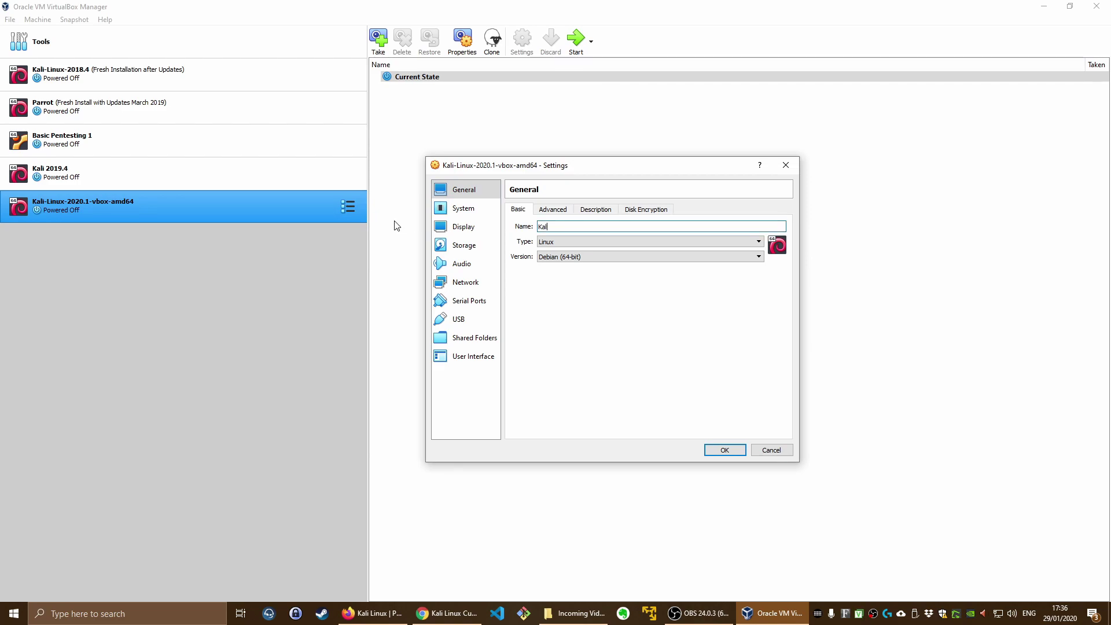
pyautogui.write(' 2020.1')
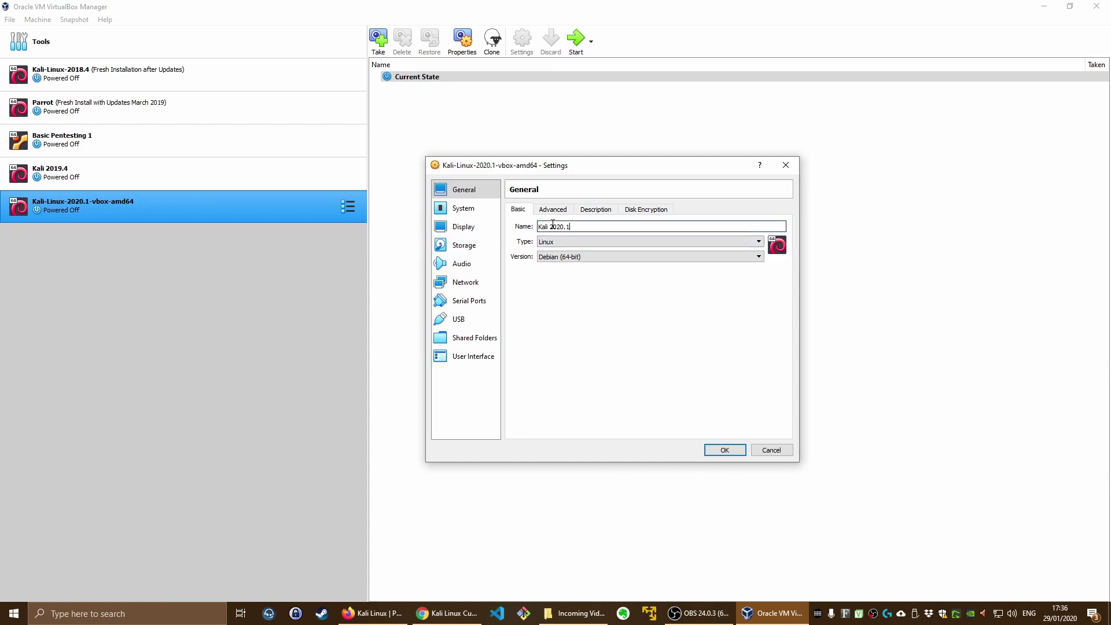
# - Set the virtual machine's base memory to 8192 MB in its system settings
pyautogui.click(457, 215)
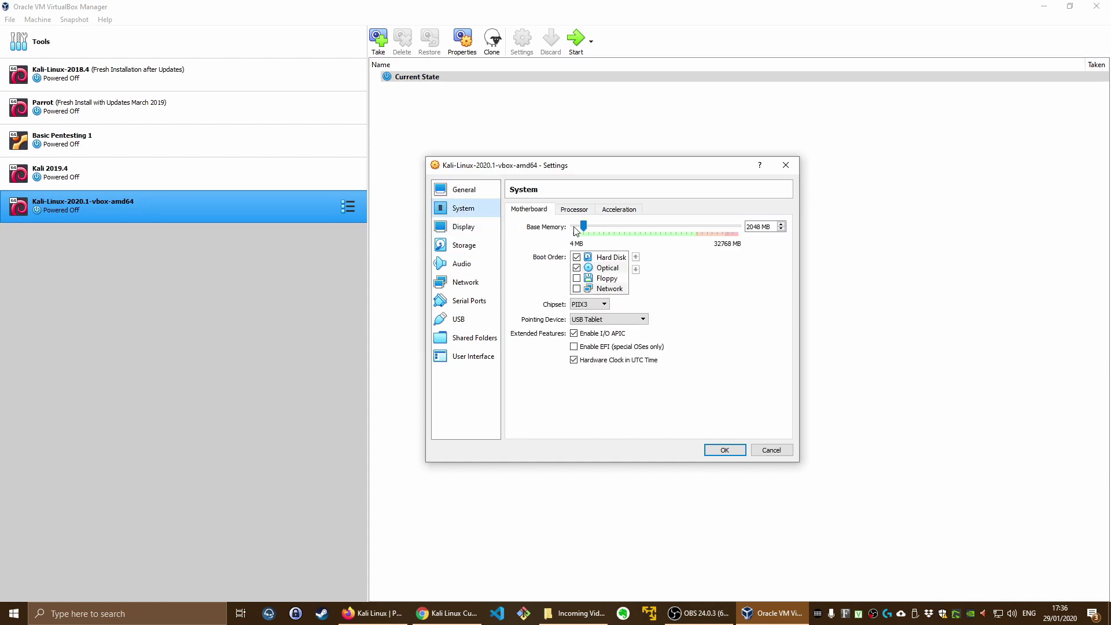
pyautogui.moveTo(586, 226); pyautogui.dragTo(617, 232)
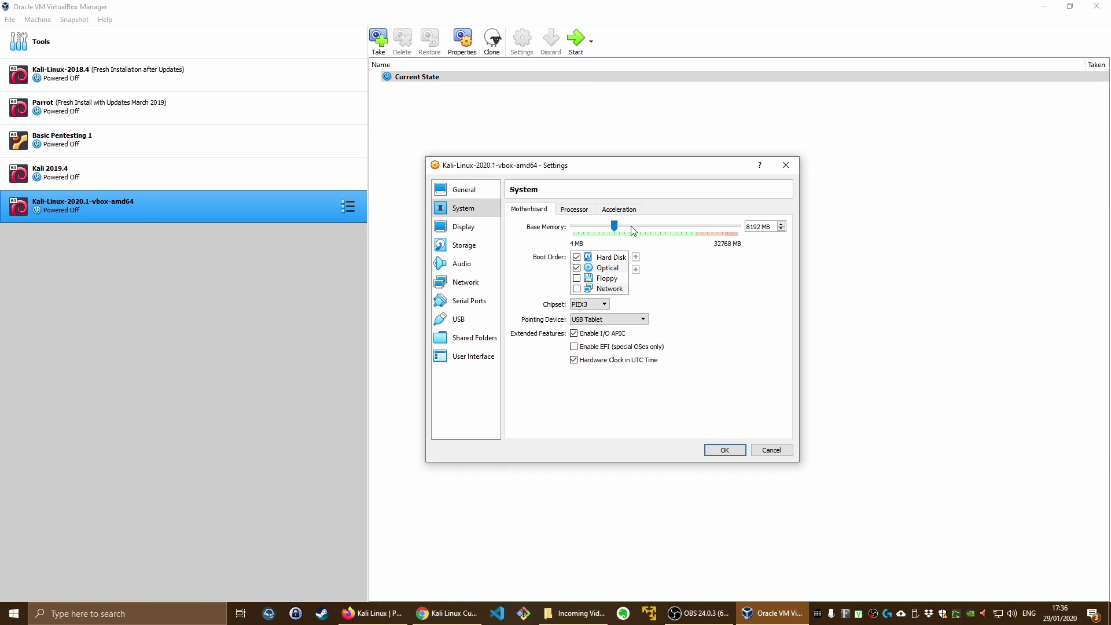
# - Raise the virtual machine's processor count and review its acceleration options in the system settings
pyautogui.click(574, 211)
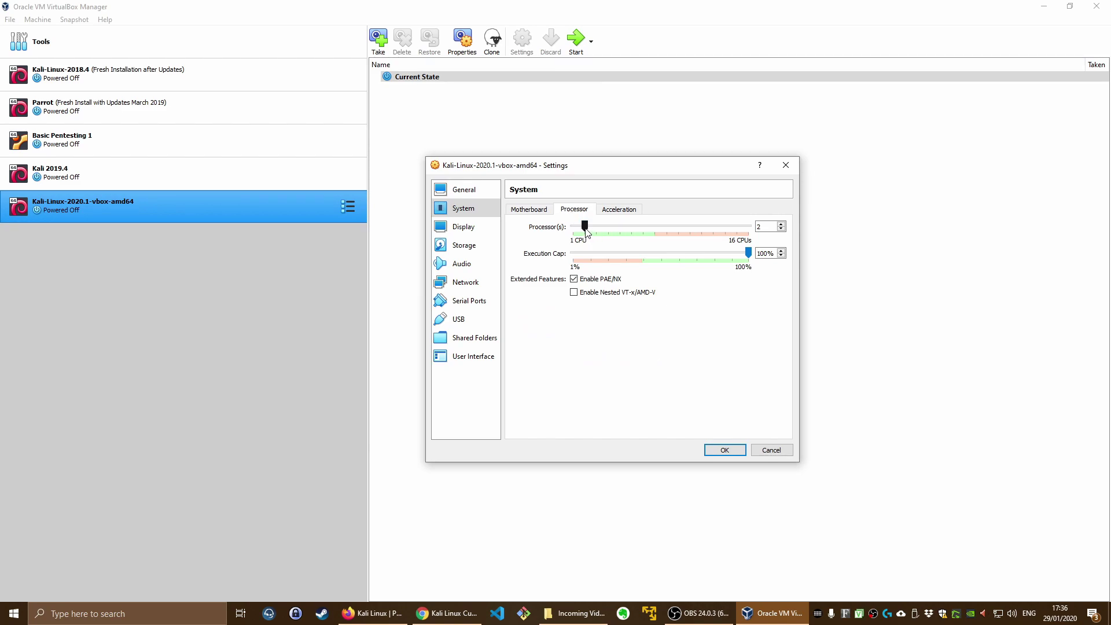
pyautogui.moveTo(591, 233); pyautogui.dragTo(613, 231)
pyautogui.click(622, 211)
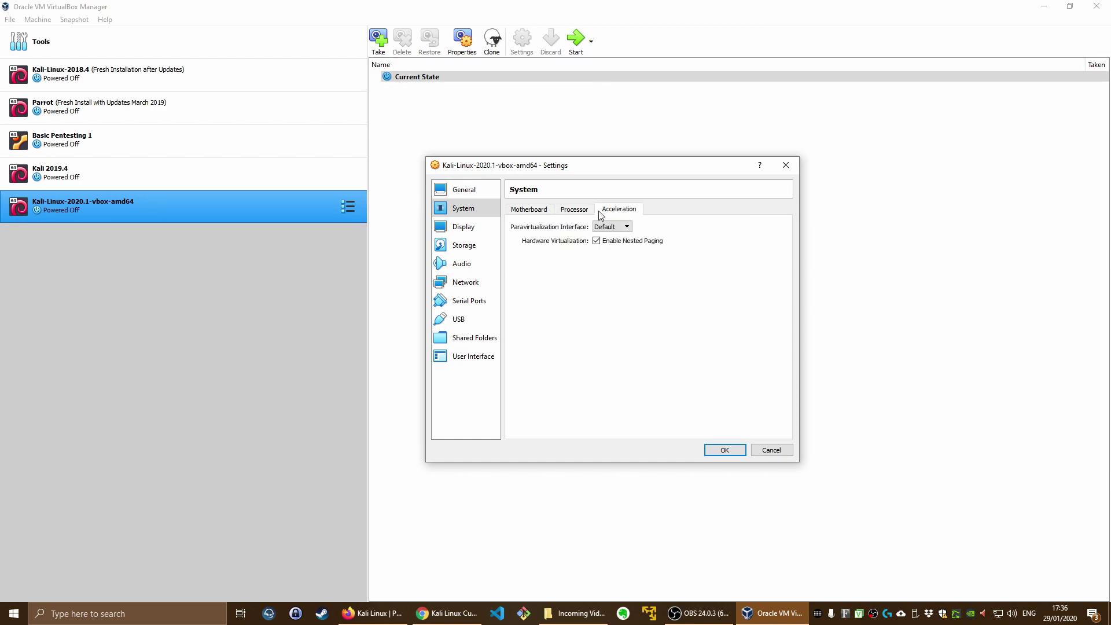
# - Choose VMSVGA as the graphics controller in the virtual machine's display settings
pyautogui.click(469, 228)
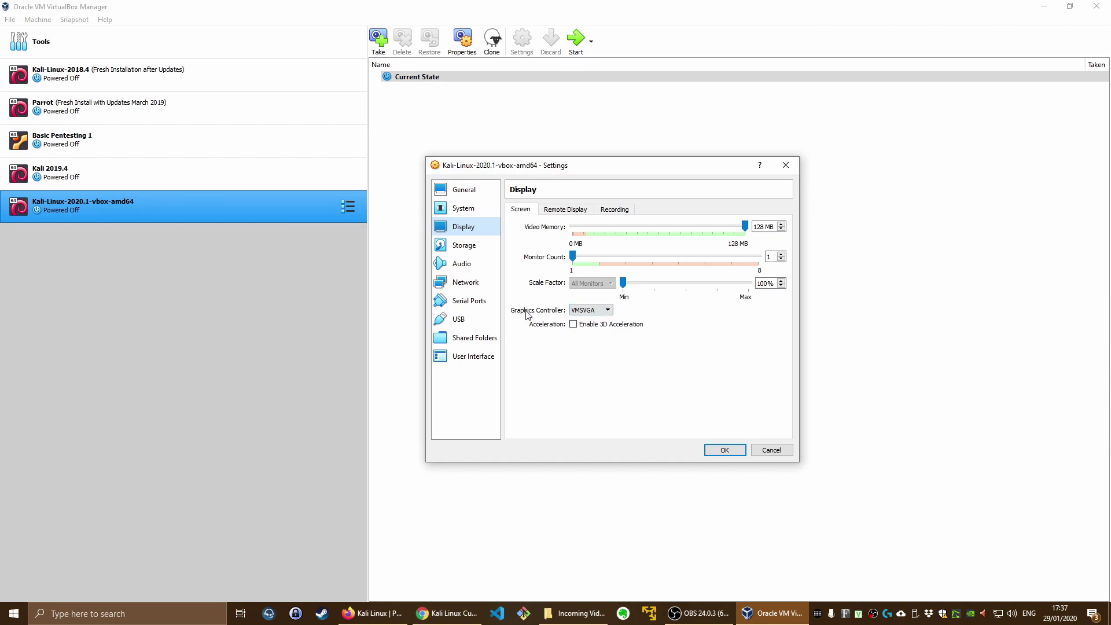
pyautogui.click(597, 311)
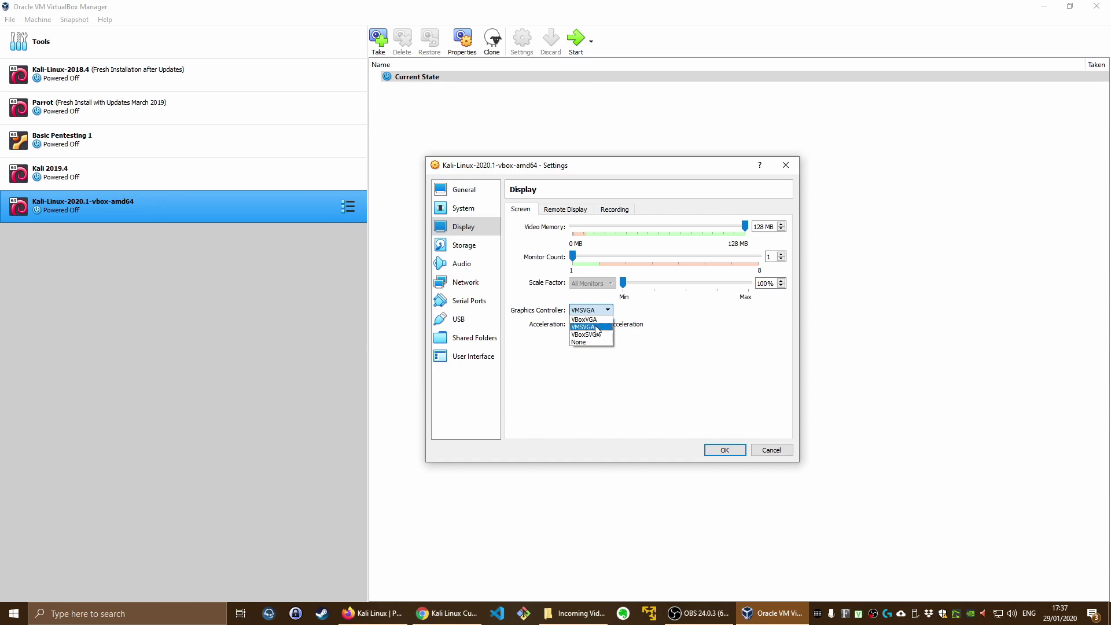
pyautogui.click(596, 328)
# - Attach network adapter 1 to NAT and save the virtual machine's settings
pyautogui.click(480, 284)
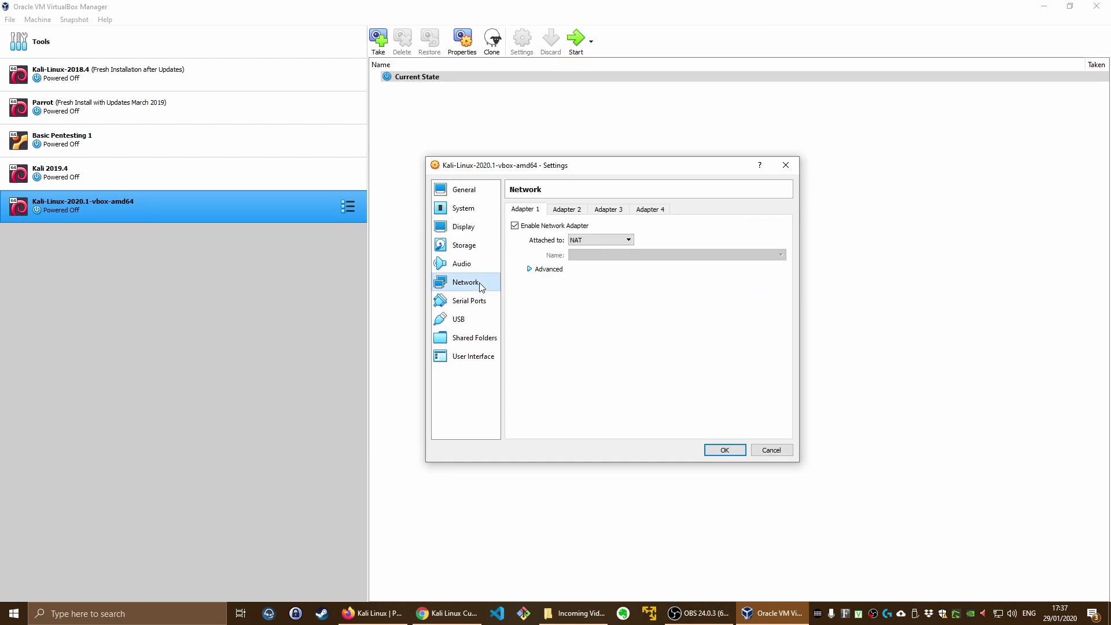
pyautogui.click(589, 241)
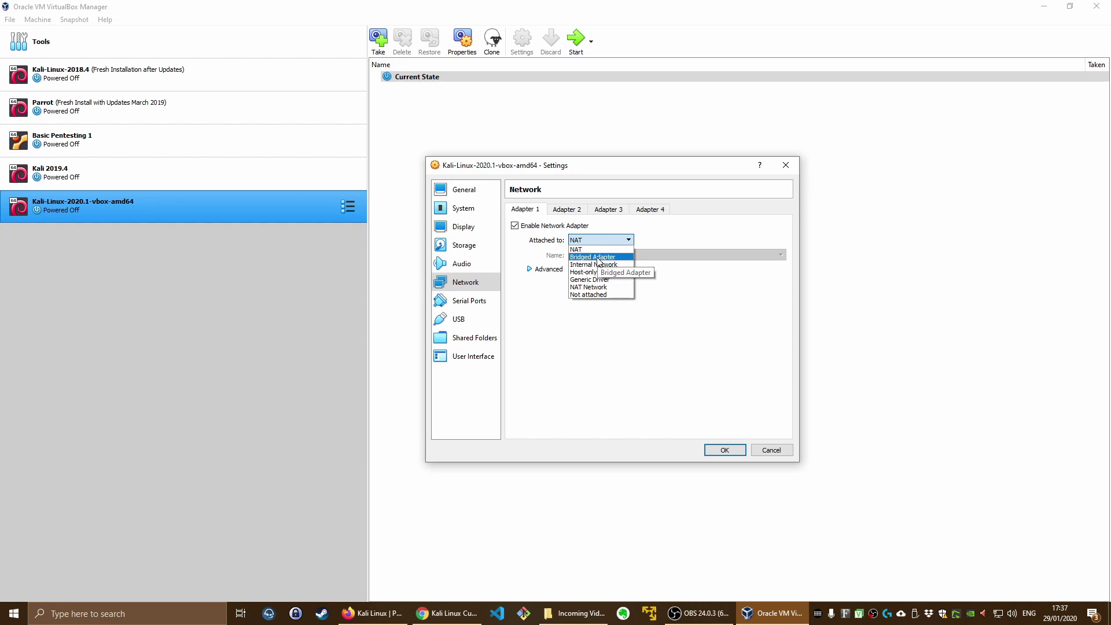
pyautogui.click(590, 250)
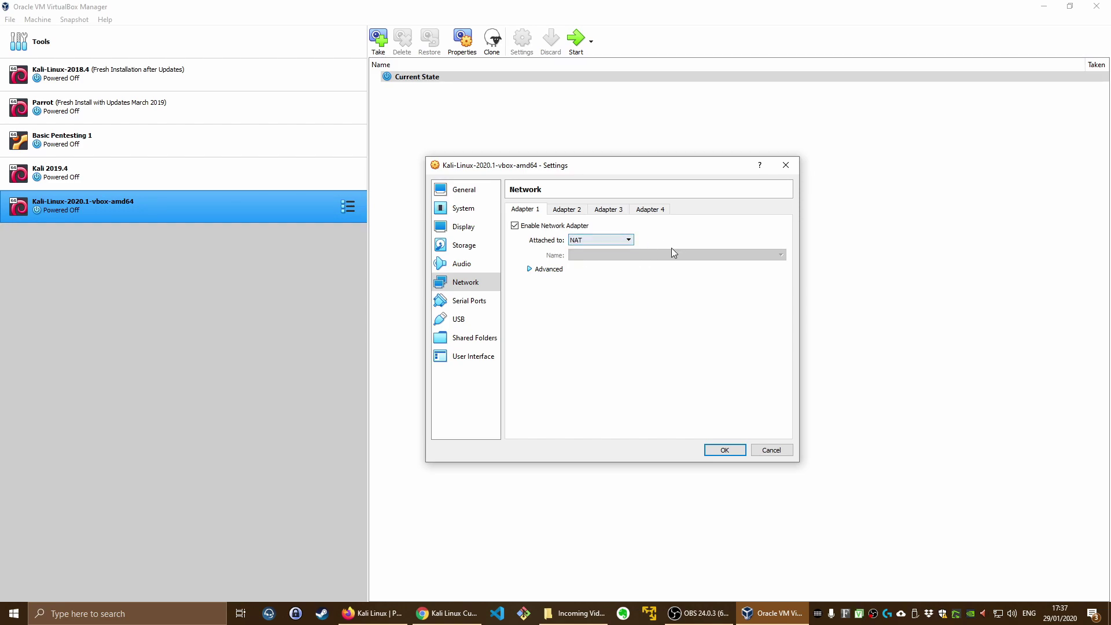
pyautogui.click(463, 193)
pyautogui.click(728, 449)
# - Boot the Kali 2020.1 machine with a normal start and move its window toward the middle of the screen
pyautogui.rightClick(130, 218)
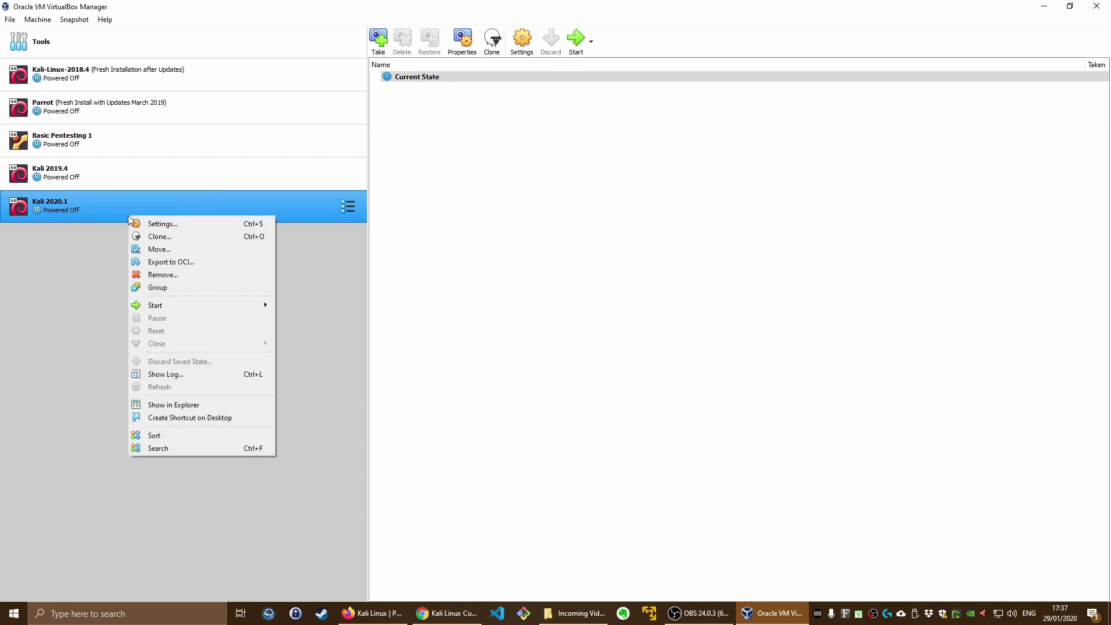
pyautogui.moveTo(182, 307)
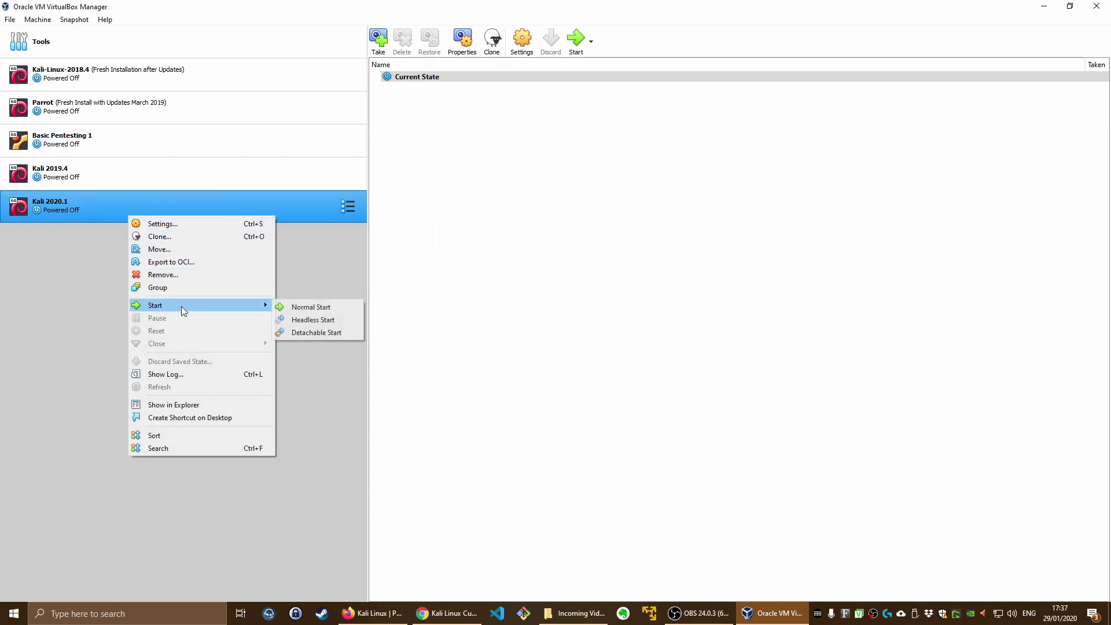
pyautogui.click(333, 307)
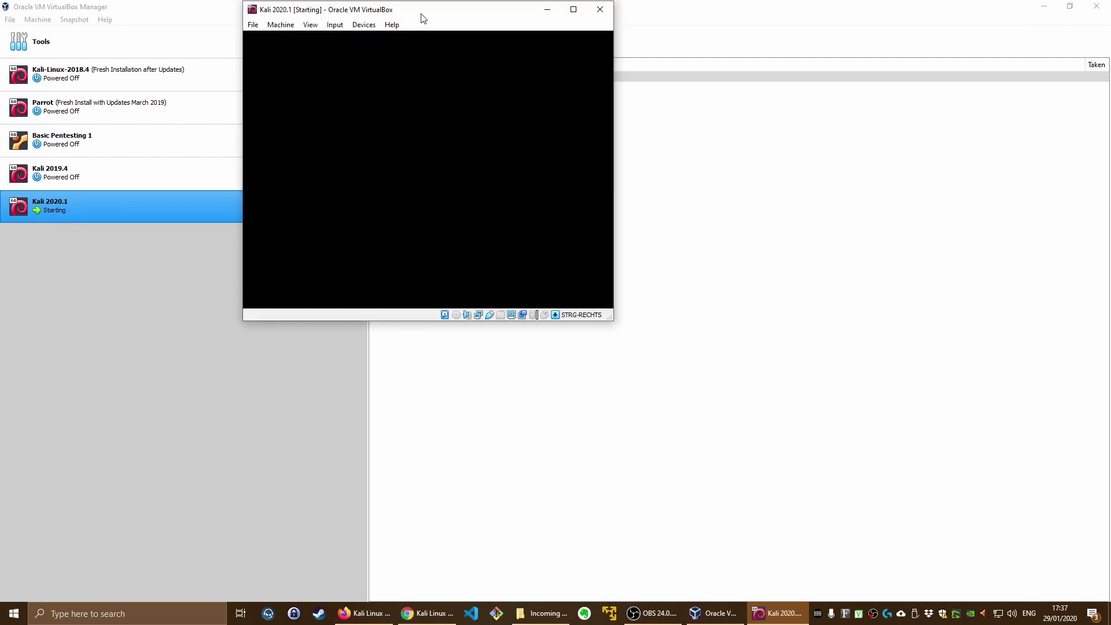
pyautogui.moveTo(422, 16); pyautogui.dragTo(529, 190)
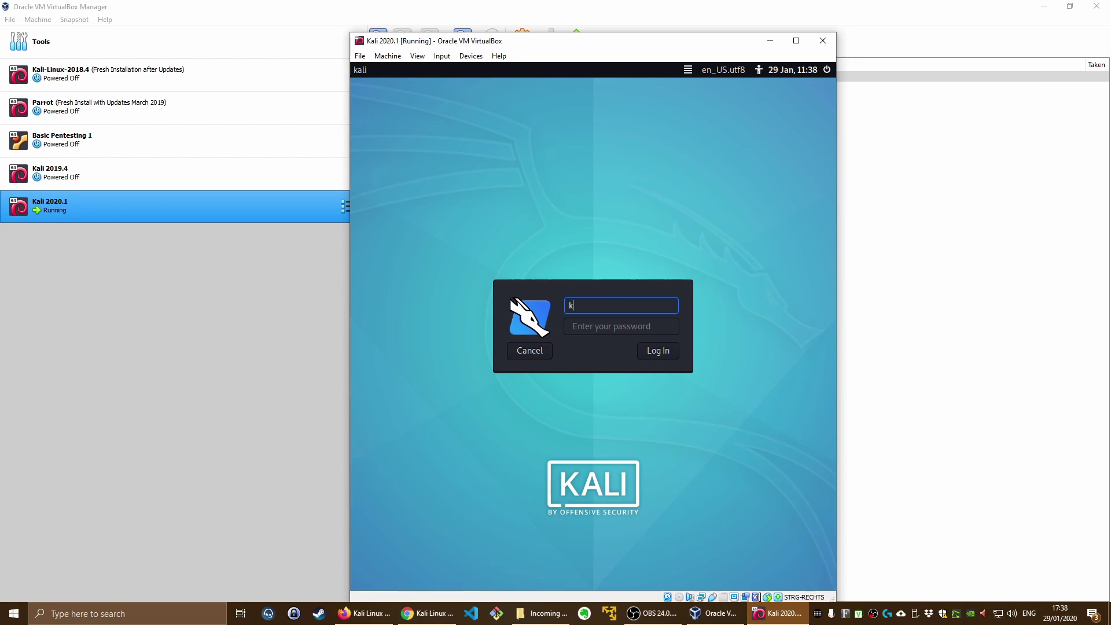
# - Log in to Kali with the default kali account and its password
pyautogui.press('Tab')
pyautogui.write('kali')
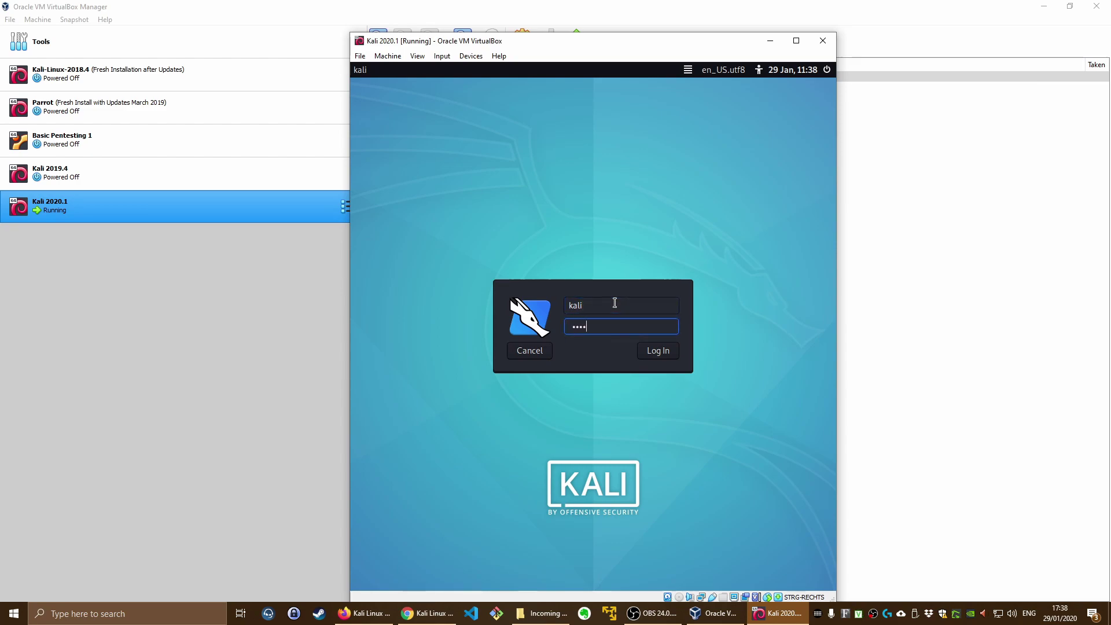
pyautogui.press('Return')
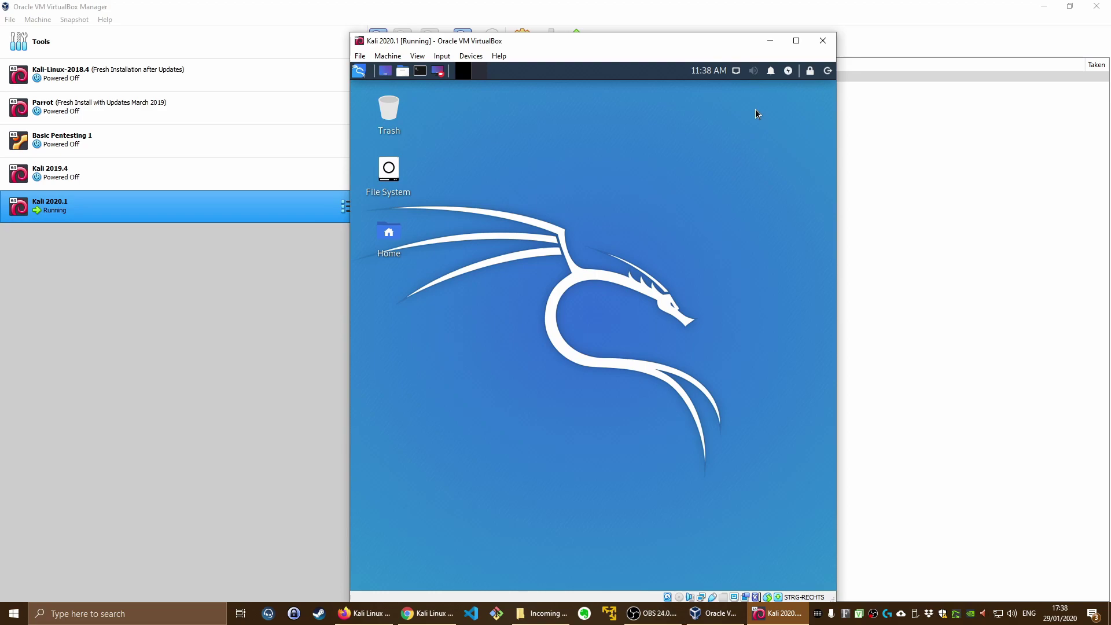
# - Maximize the virtual machine window, testing that the desktop resizes with it, and open a terminal in Kali
pyautogui.click(796, 41)
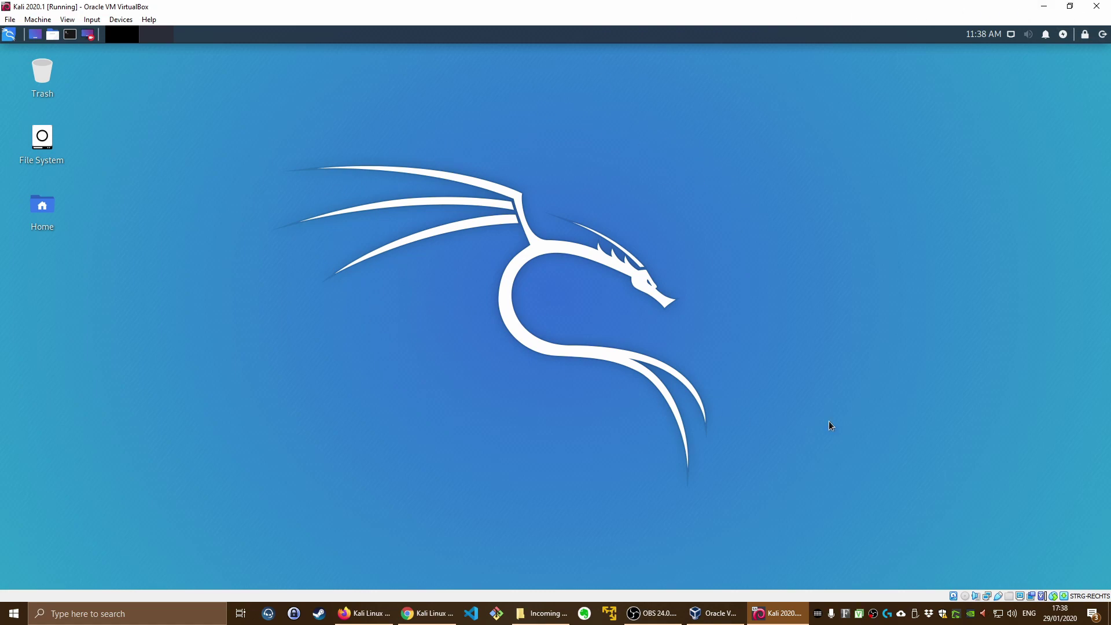
pyautogui.doubleClick(685, 6)
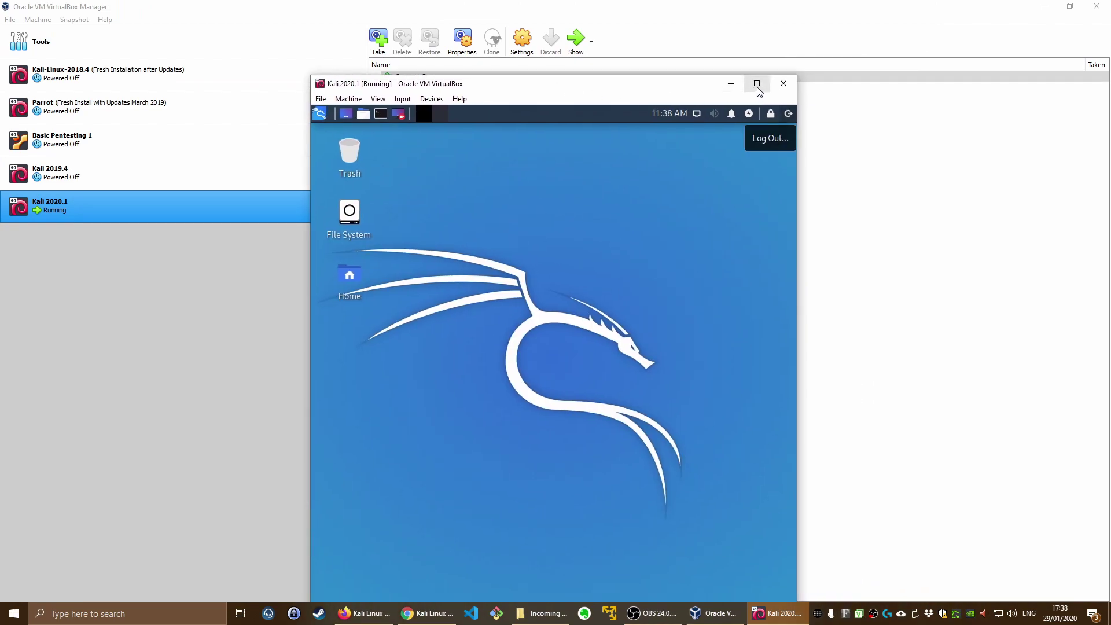
pyautogui.click(758, 81)
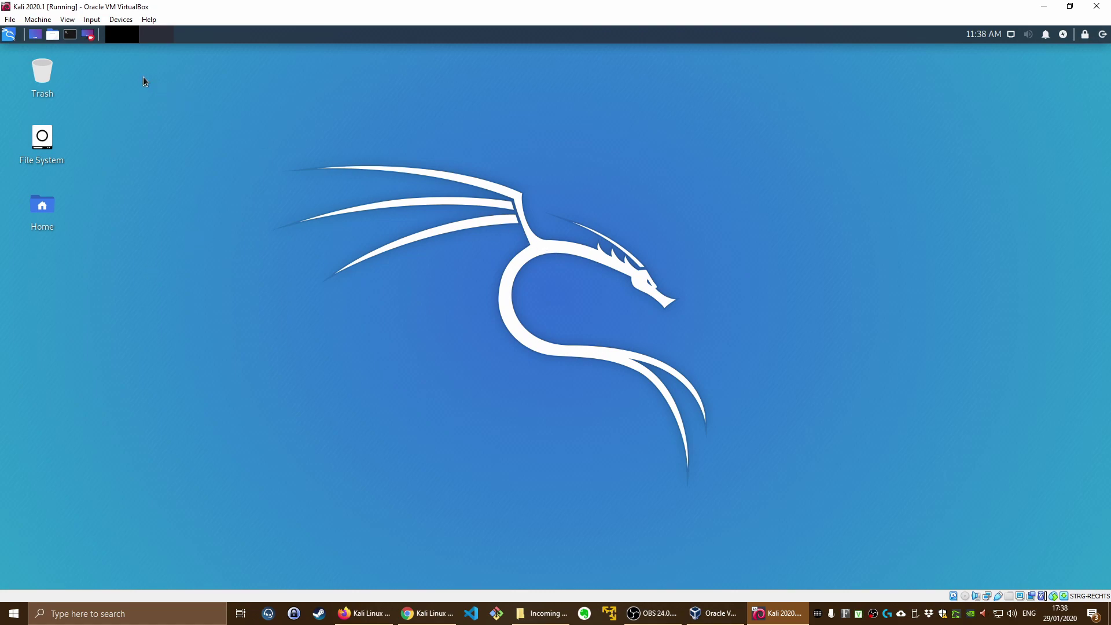
pyautogui.click(69, 35)
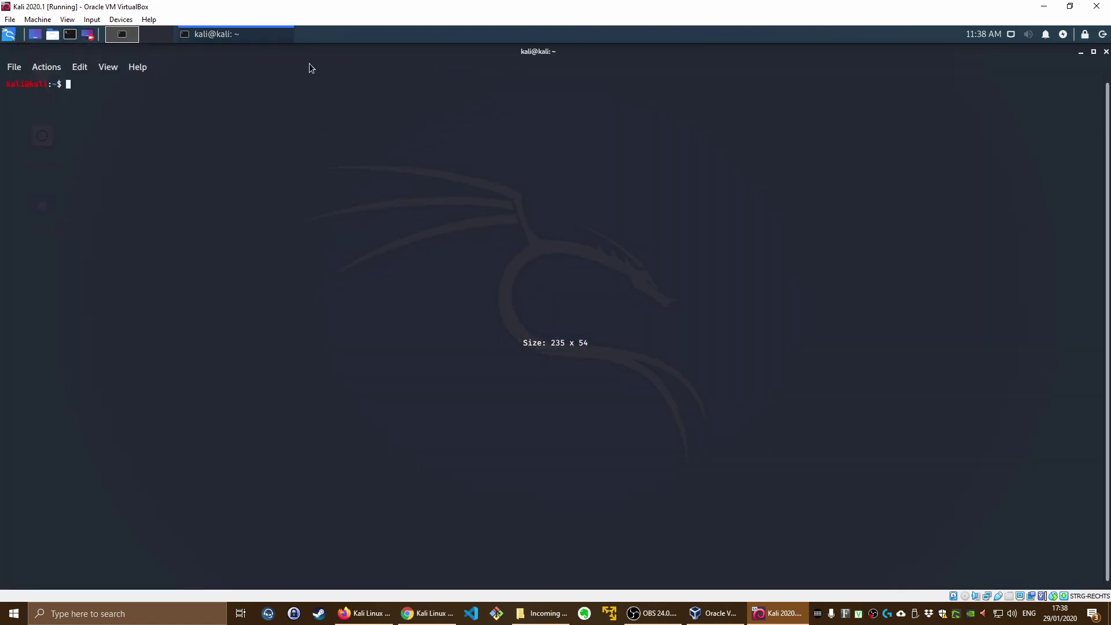
# - Enter sudo apt update at the terminal prompt without running it
pyautogui.write('sudo apt ')
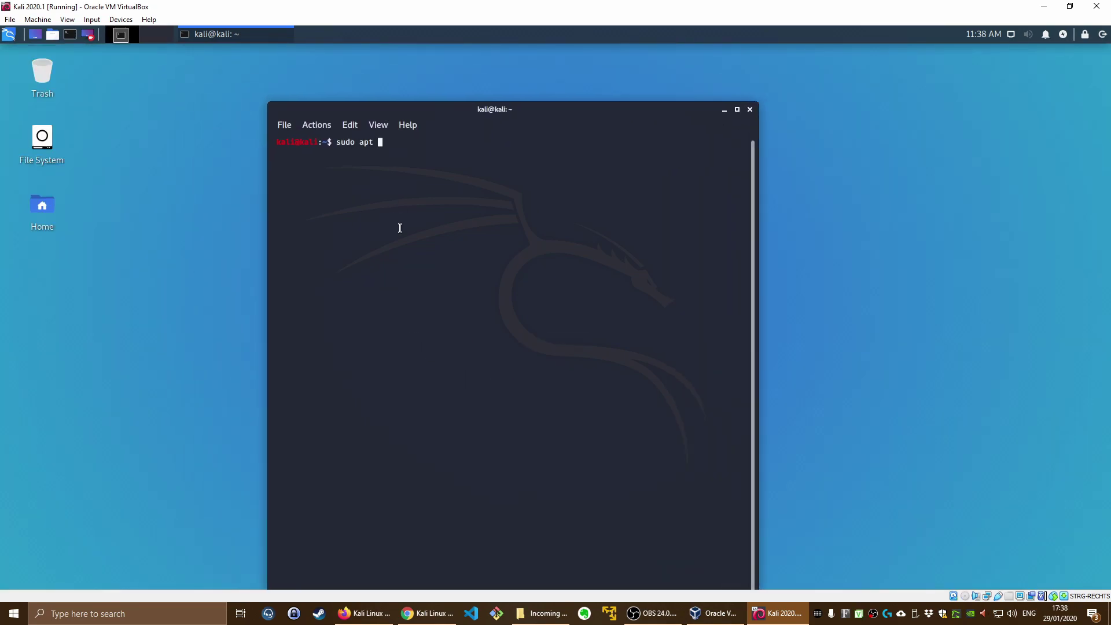
pyautogui.write('update ^^')
pyautogui.press('BackSpace')
pyautogui.press('BackSpace')
# - Find the Keyboard settings by searching for "key" and turn off the system defaults for the keyboard layout
pyautogui.click(9, 36)
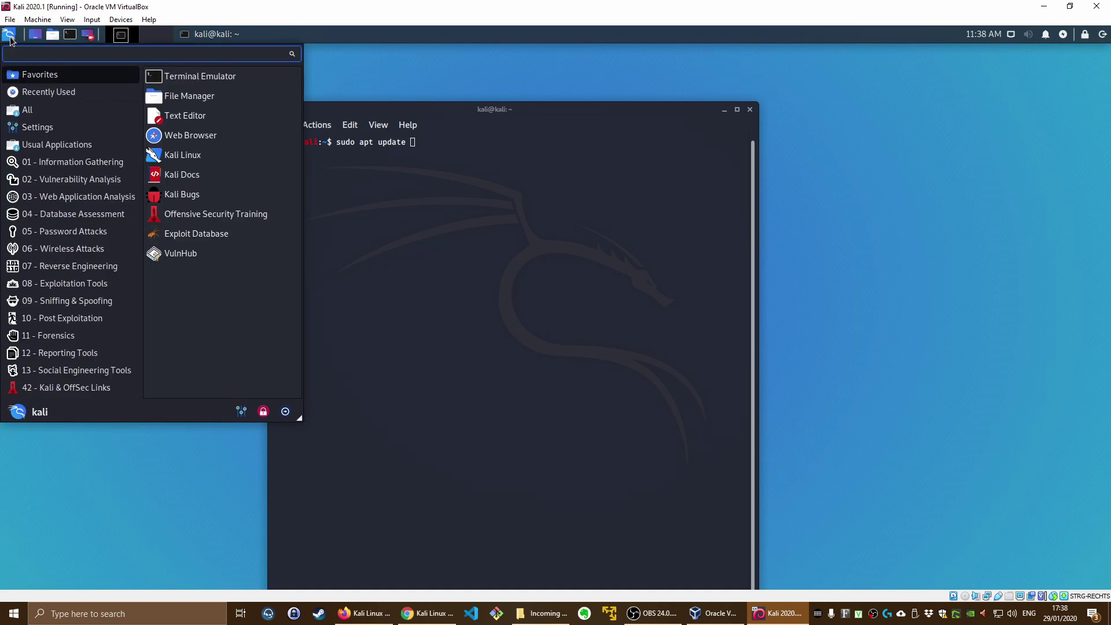
pyautogui.click(9, 36)
pyautogui.click(9, 36)
pyautogui.write('key')
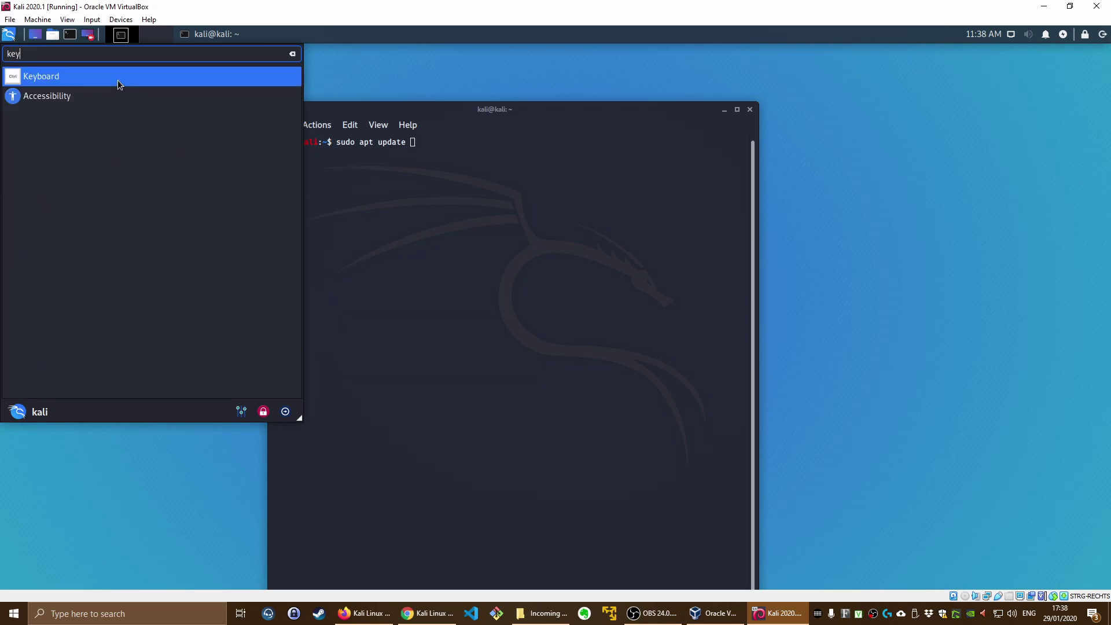
pyautogui.click(117, 81)
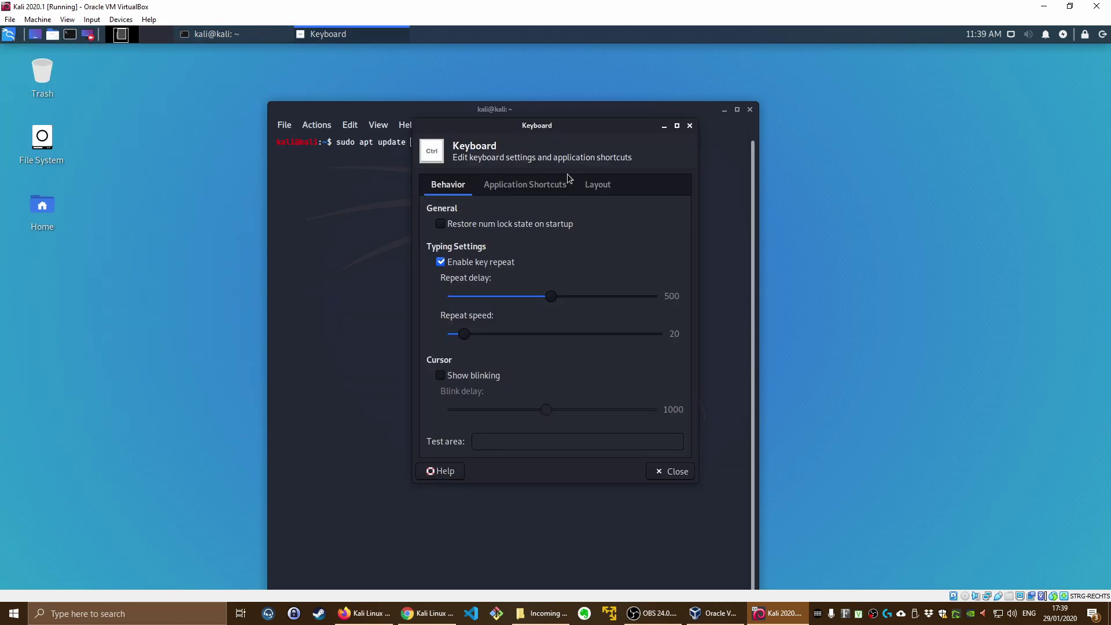
pyautogui.click(599, 185)
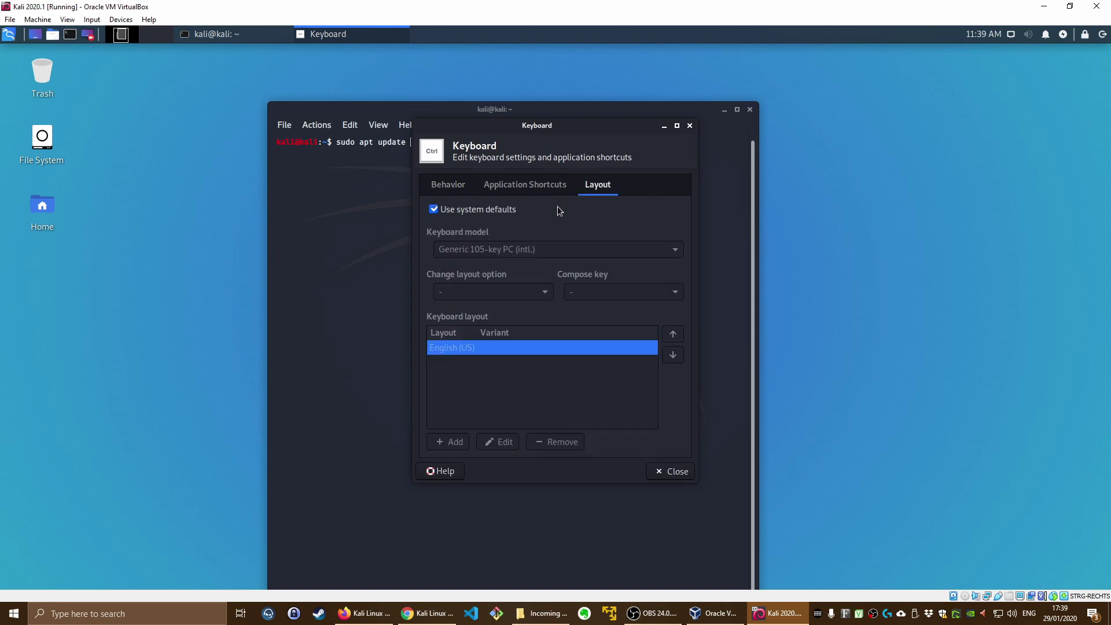
pyautogui.click(433, 209)
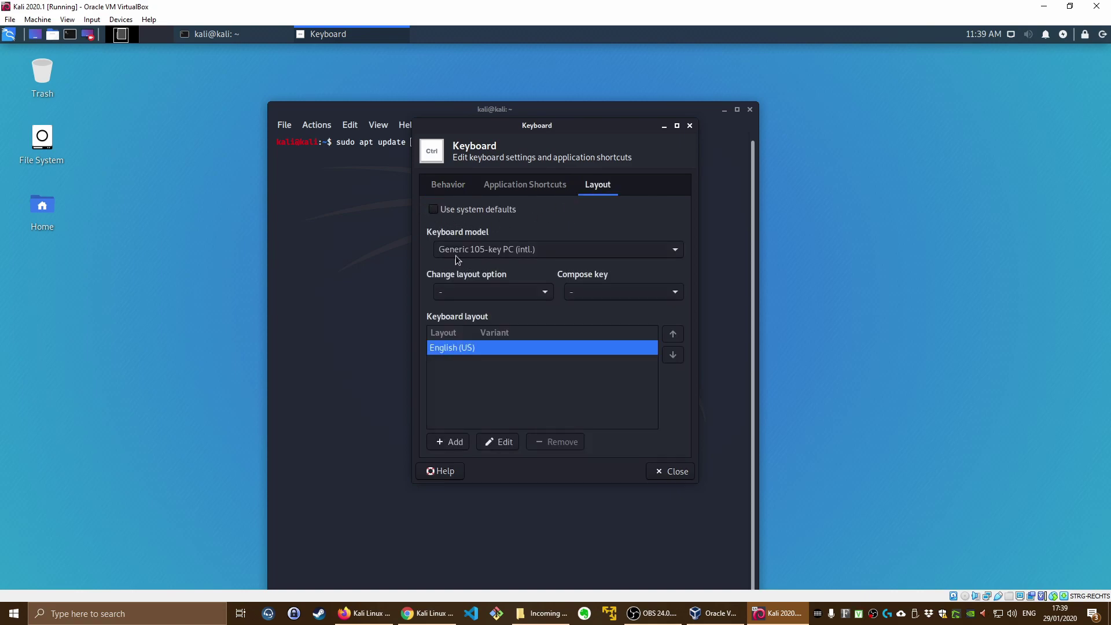
# - Add the German layout to the keyboard layout list and select it
pyautogui.click(455, 443)
pyautogui.scroll(-5, 533, 313)
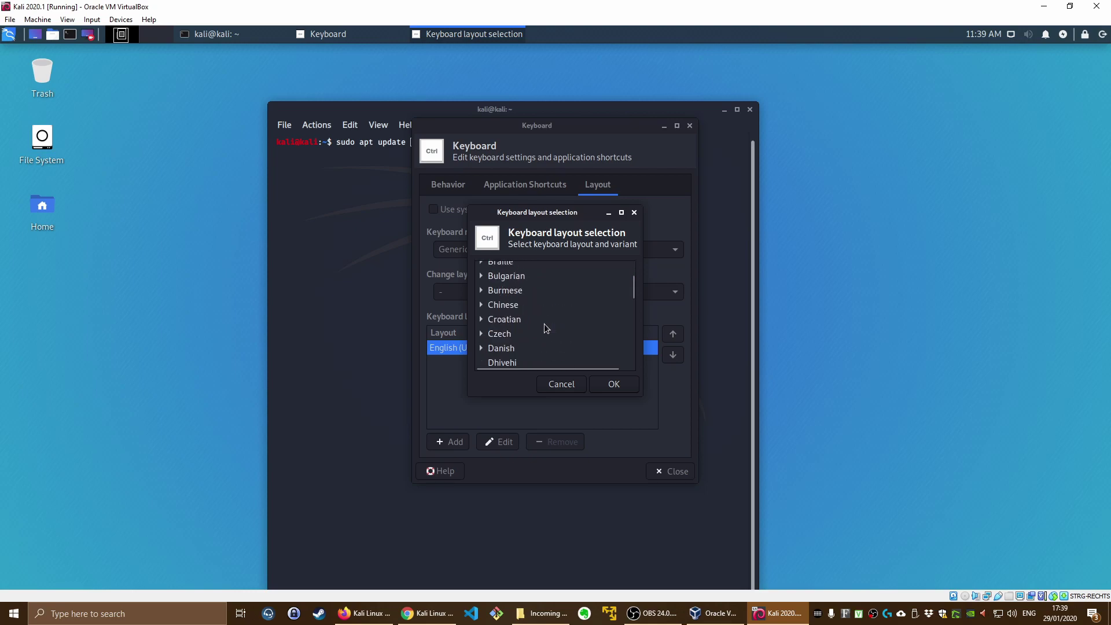
pyautogui.moveTo(633, 292); pyautogui.dragTo(634, 312)
pyautogui.click(549, 328)
pyautogui.click(614, 384)
pyautogui.click(461, 363)
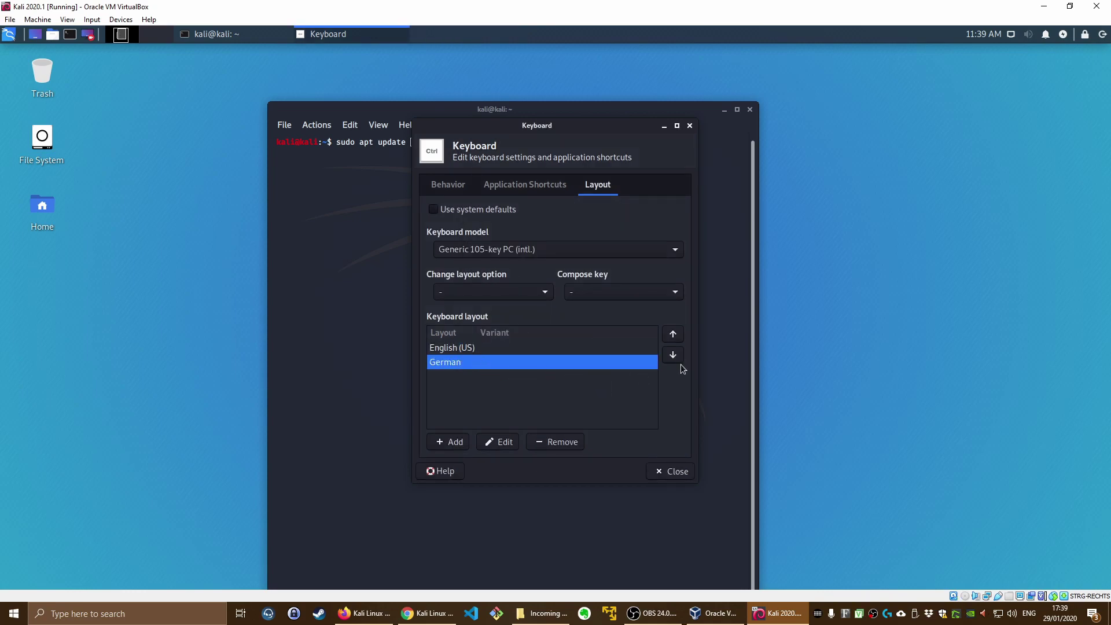
# - Move German above English (US), remove the English (US) layout, and close the keyboard settings
pyautogui.click(673, 334)
pyautogui.click(502, 362)
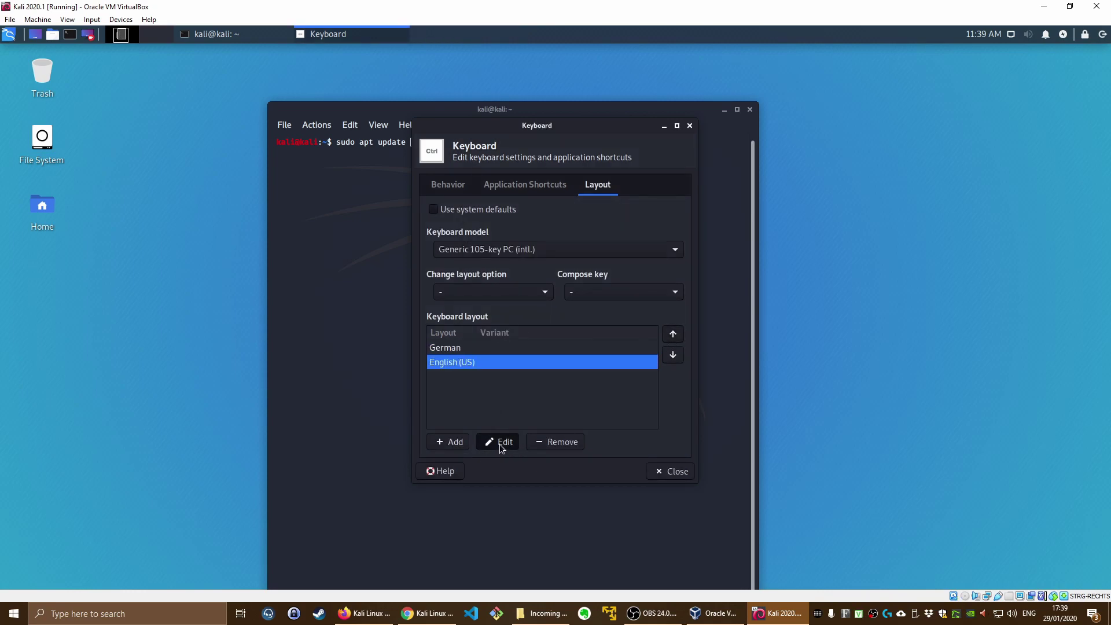
pyautogui.click(566, 447)
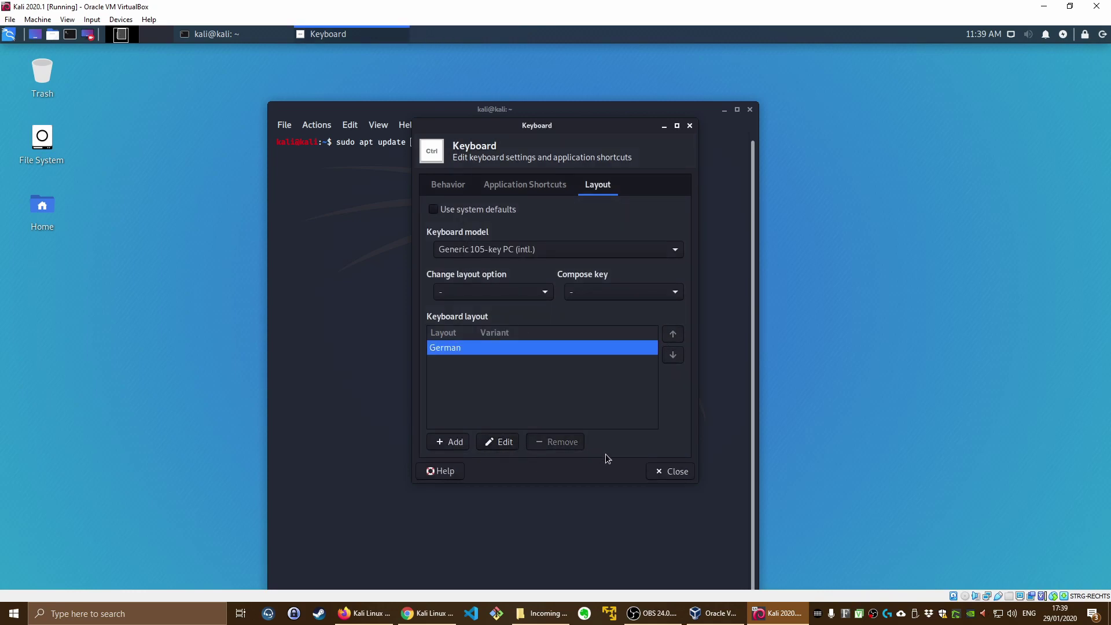
pyautogui.click(672, 471)
# - Append && sudo apt upgrade -y to the pending update command and clear the whole line without running it
pyautogui.write('&&')
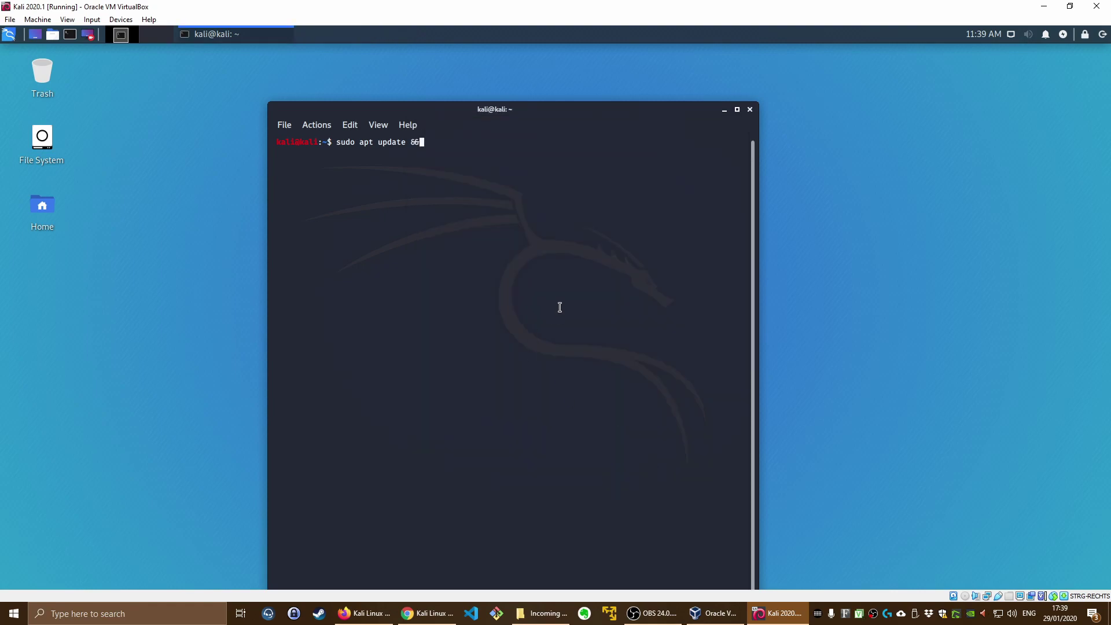
pyautogui.write(' sudo apt upgrade -y')
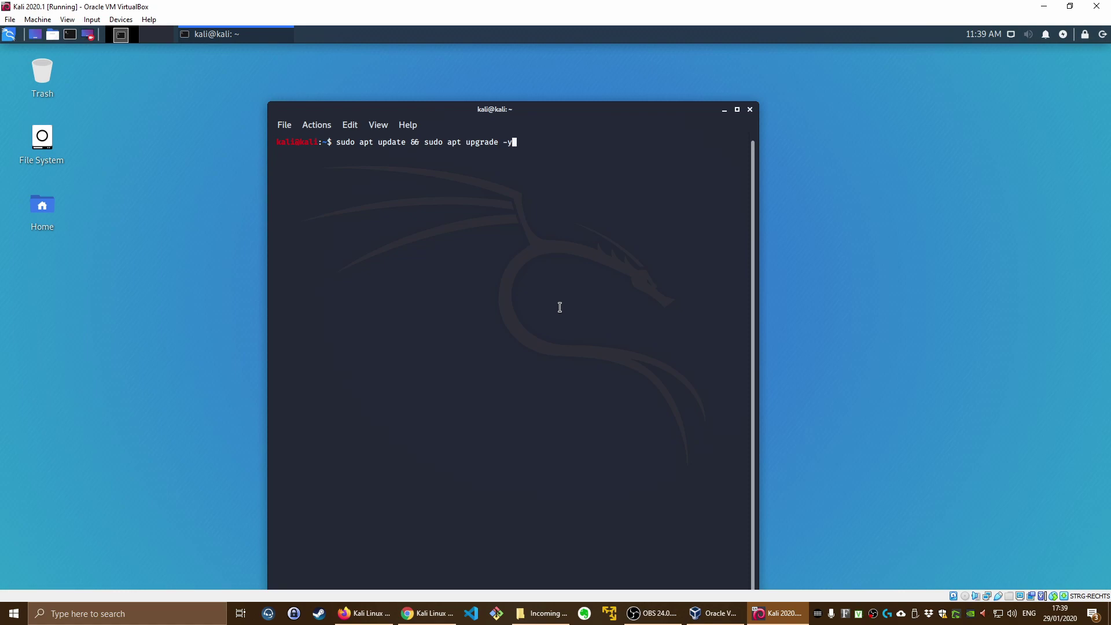
pyautogui.hotkey('ctrl', 'u')
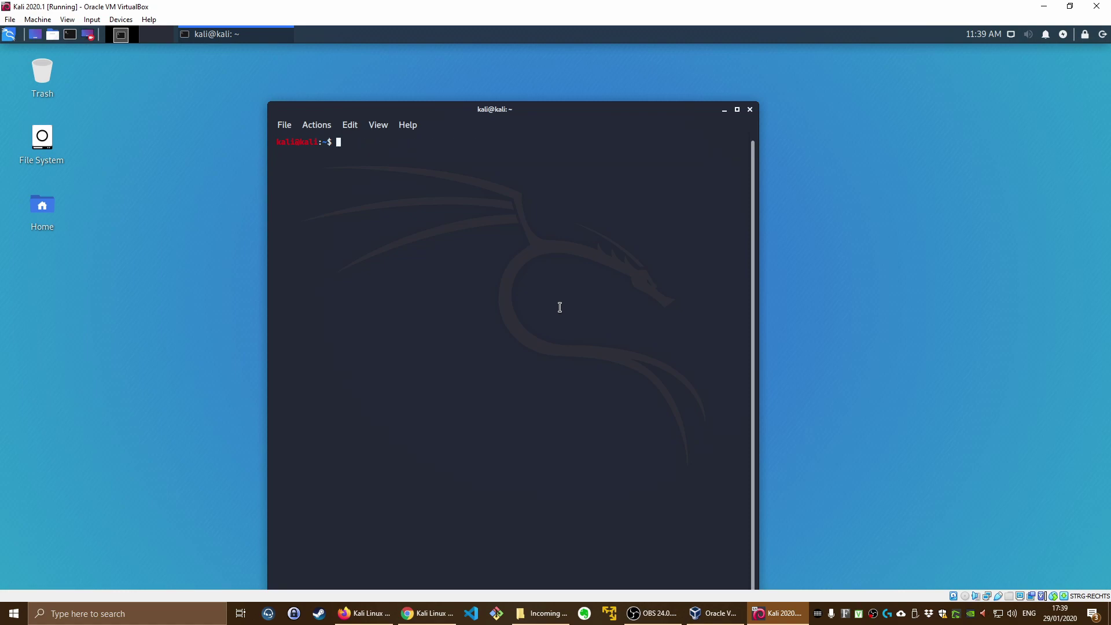
# - Change the kali account's password with passwd, entering the current password and the new password twice
pyautogui.write('passw2')
pyautogui.press('BackSpace')
pyautogui.write('d')
pyautogui.press('Return')
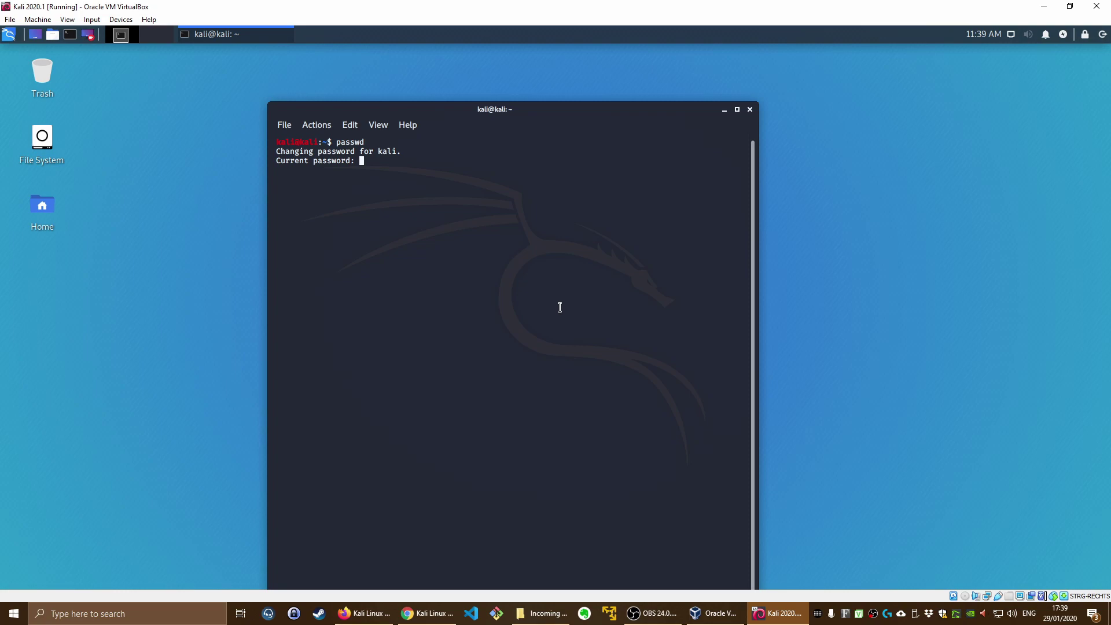
pyautogui.press('Return')
pyautogui.press('Return')
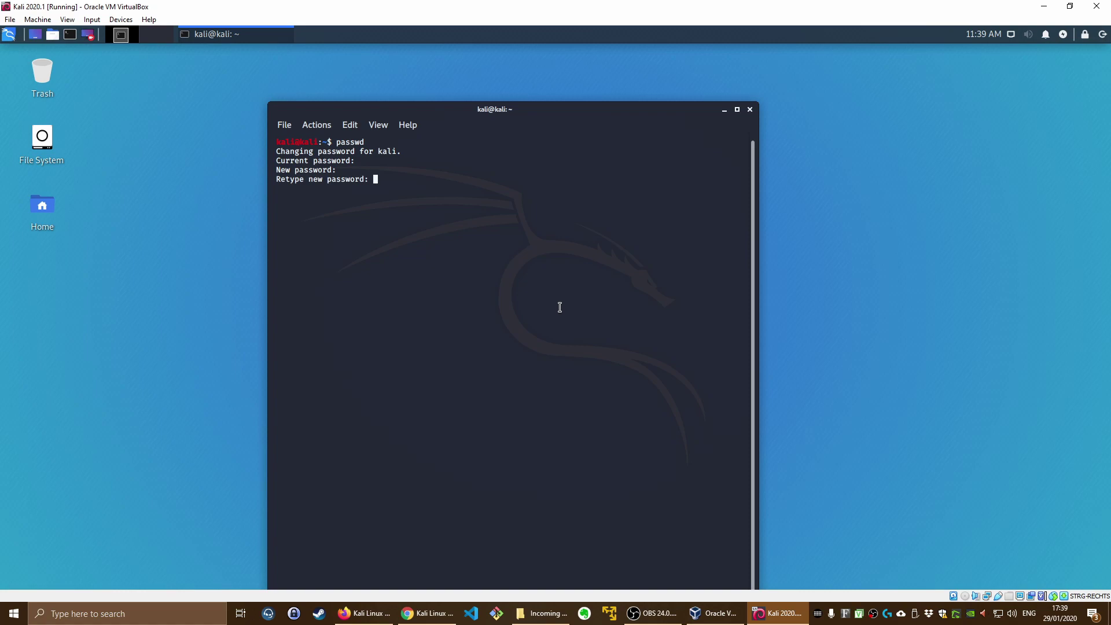
pyautogui.press('Return')
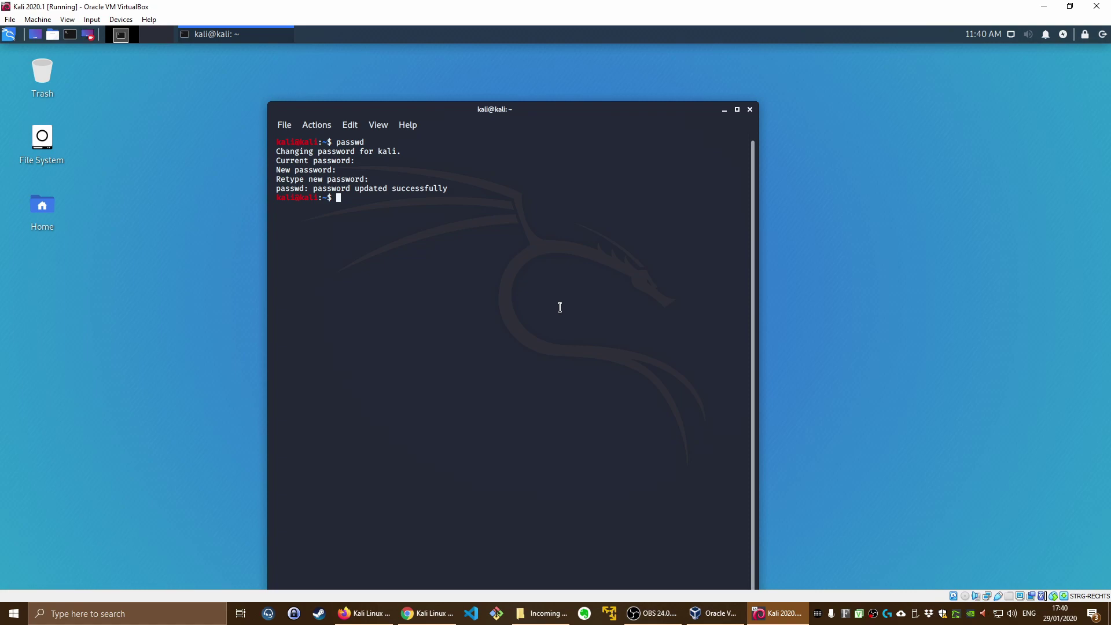
# - Open a root shell with sudo -i and authenticate with the kali account's password
pyautogui.write('sudo -i')
pyautogui.press('Return')
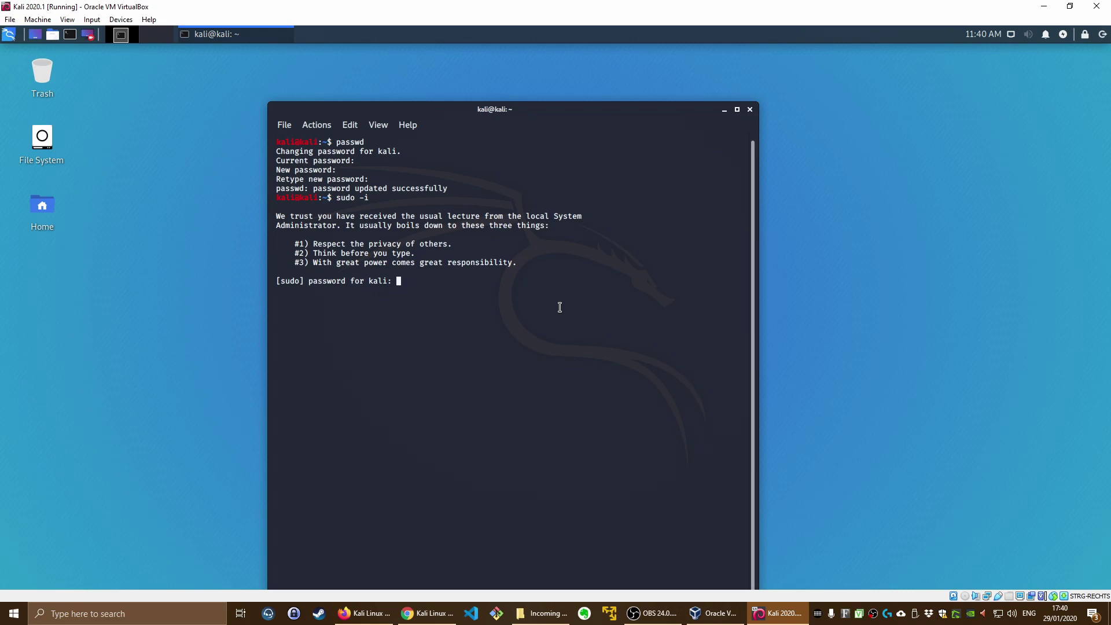
pyautogui.press('Return')
# - Set a new root password with passwd, entering and retyping the new password
pyautogui.write('passwd')
pyautogui.press('Return')
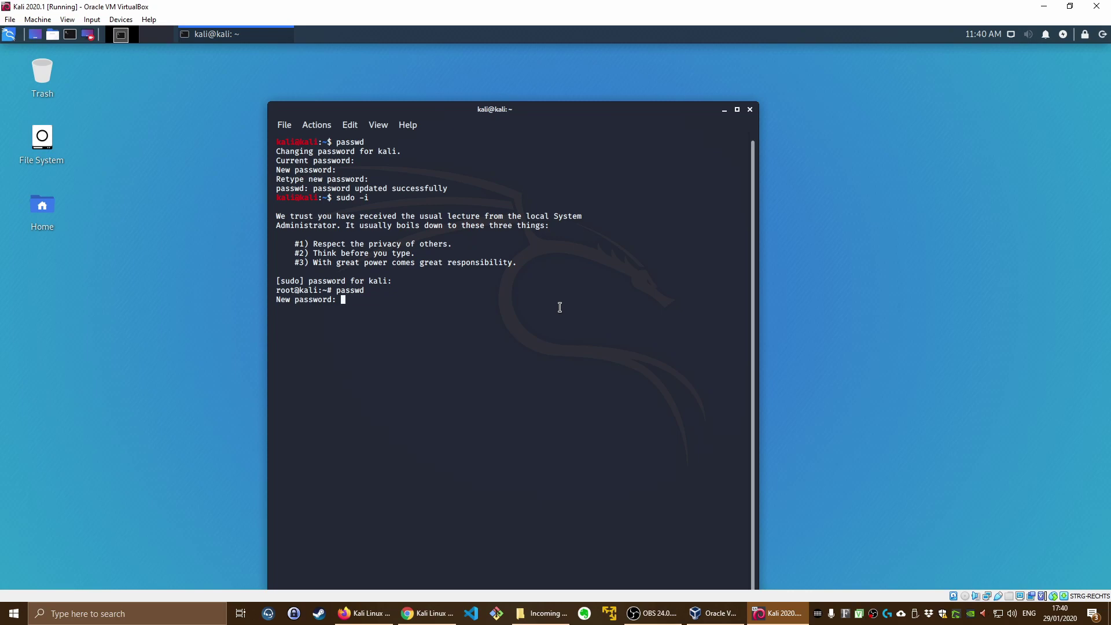
pyautogui.press('Return')
pyautogui.press('Return')
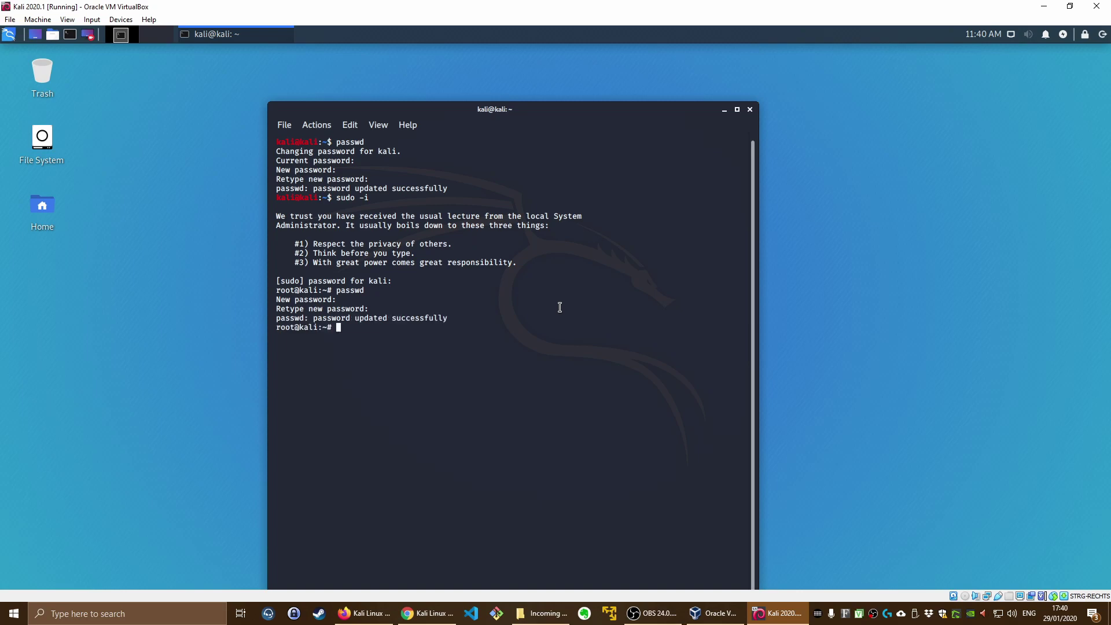
# - Exit the root shell, clear the terminal, and move its window up so it fits on the desktop
pyautogui.write('exit')
pyautogui.press('Return')
pyautogui.write('clear')
pyautogui.press('Return')
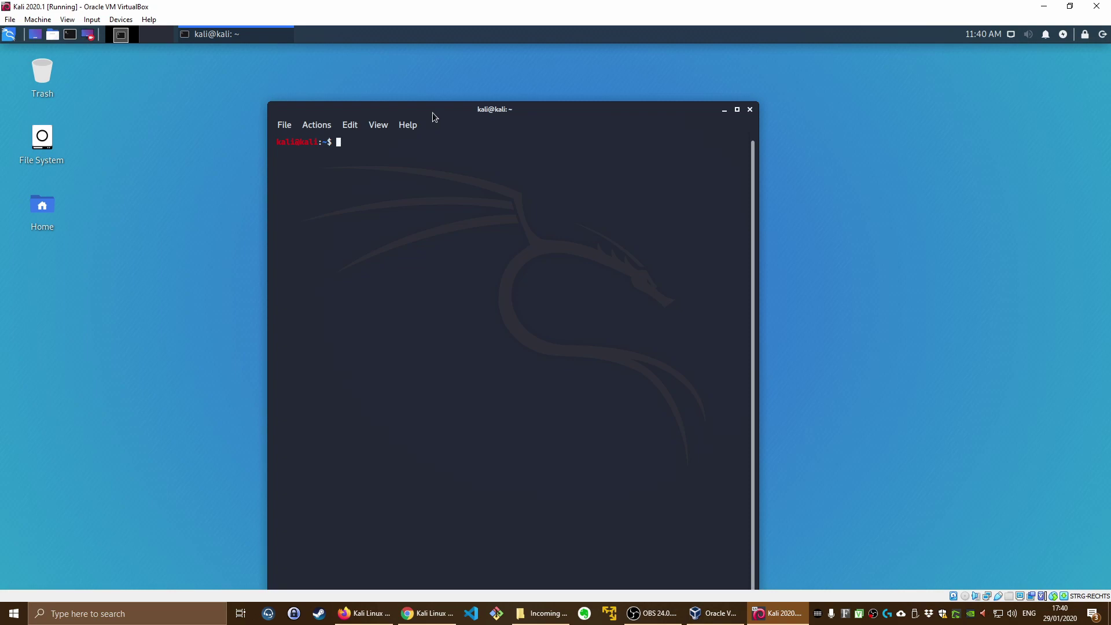
pyautogui.moveTo(432, 113); pyautogui.dragTo(447, 78)
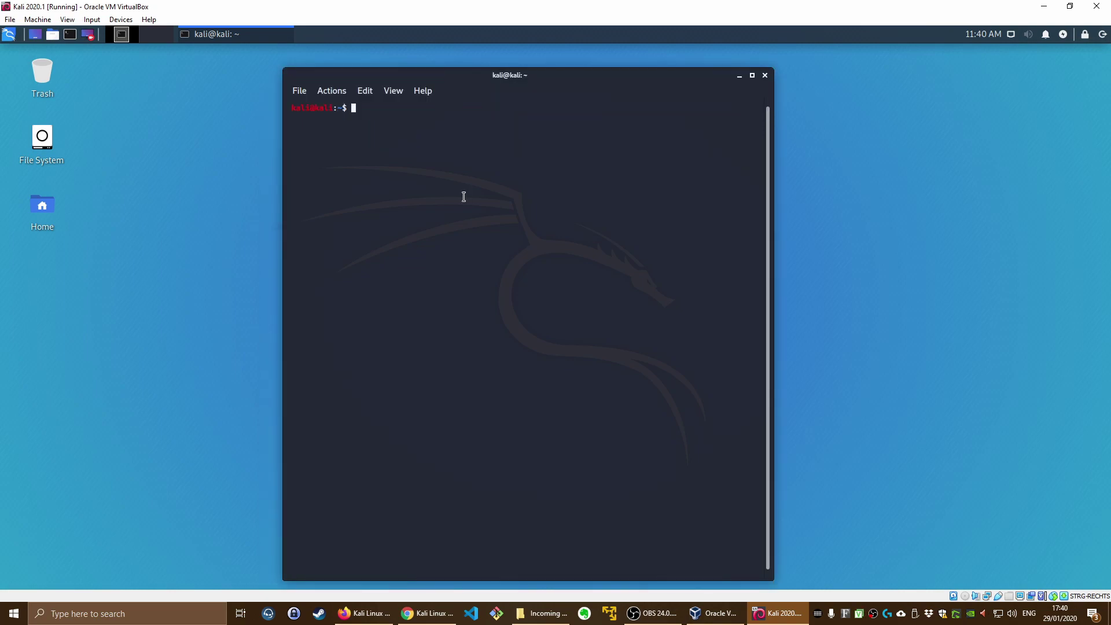